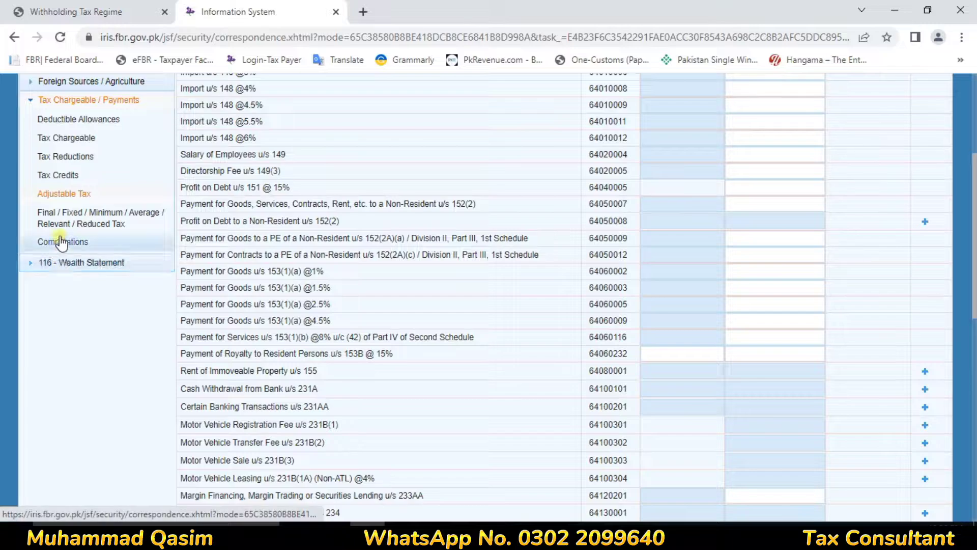
Open the Personal Assets / Liabilities section of the 116 - Wealth Statement and locate the non-business Investment line.
{"action": "left_click", "coordinate": [86, 263]}
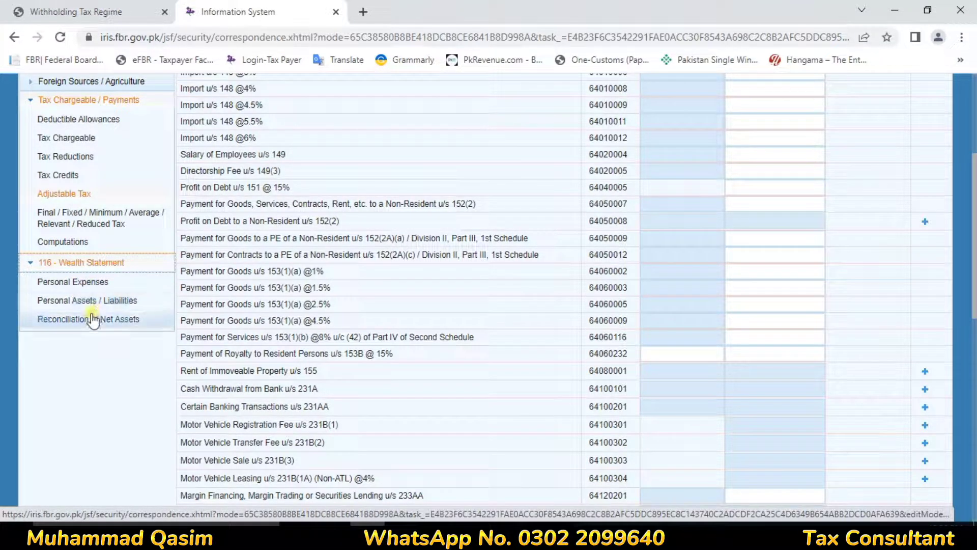
{"action": "left_click", "coordinate": [104, 301]}
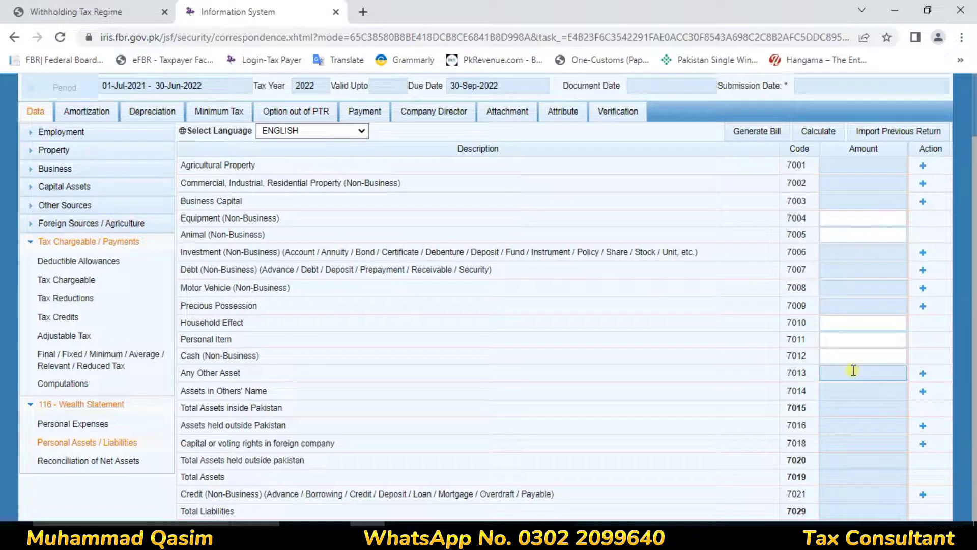
{"action": "left_click_drag", "start_coordinate": [226, 253], "coordinate": [244, 257]}
{"action": "left_click", "coordinate": [245, 260]}
Add a non-business investment entry named MBL- with contents Bank and an amount of 300,000.
{"action": "left_click", "coordinate": [924, 256]}
{"action": "left_click", "coordinate": [440, 251]}
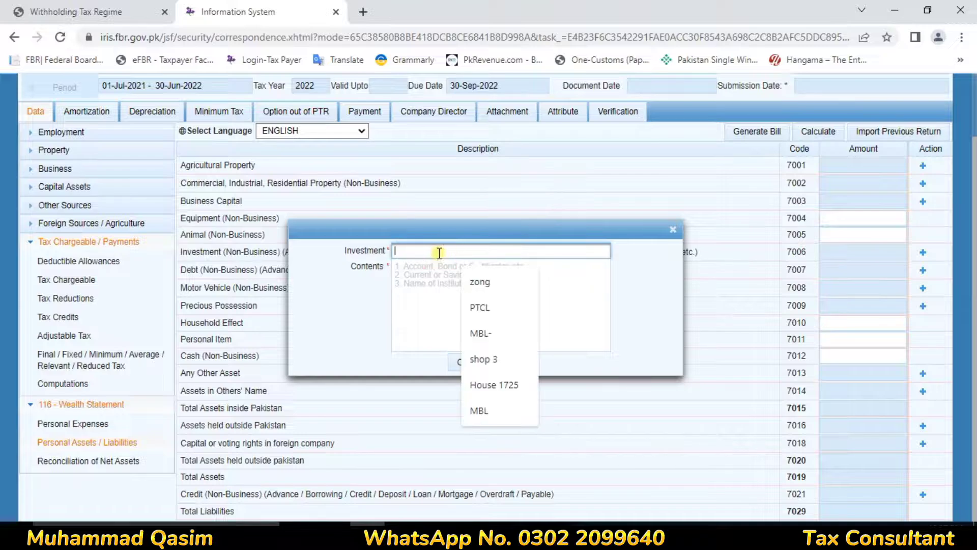
{"action": "left_click", "coordinate": [482, 333]}
{"action": "left_click", "coordinate": [455, 278]}
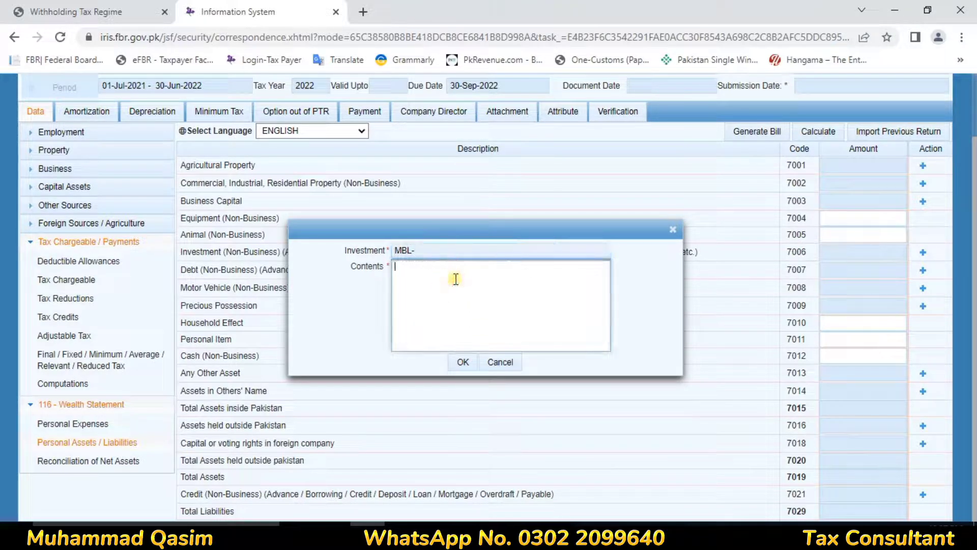
{"action": "type", "text": "BAnk"}
{"action": "key", "text": "BackSpace"}
{"action": "key", "text": "BackSpace"}
{"action": "left_click", "coordinate": [472, 362]}
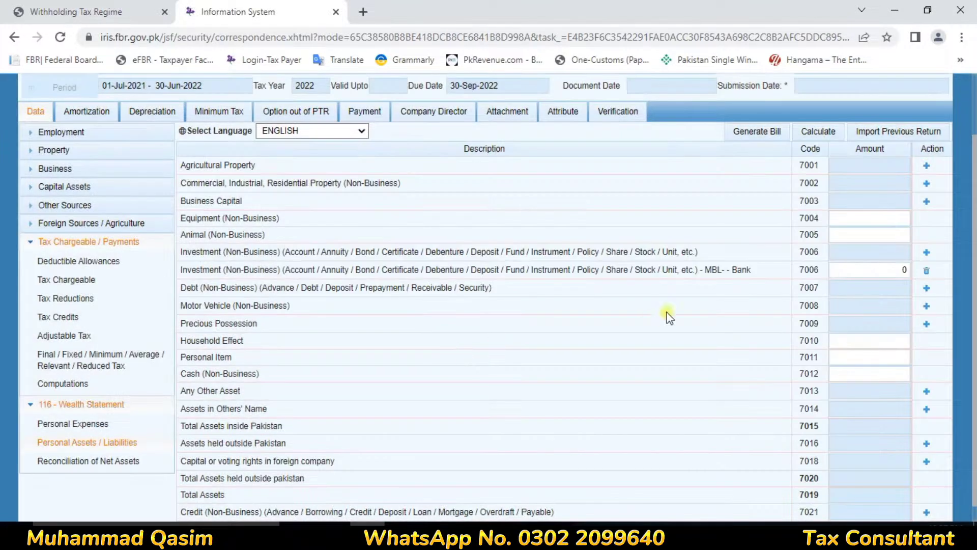
{"action": "left_click", "coordinate": [865, 270]}
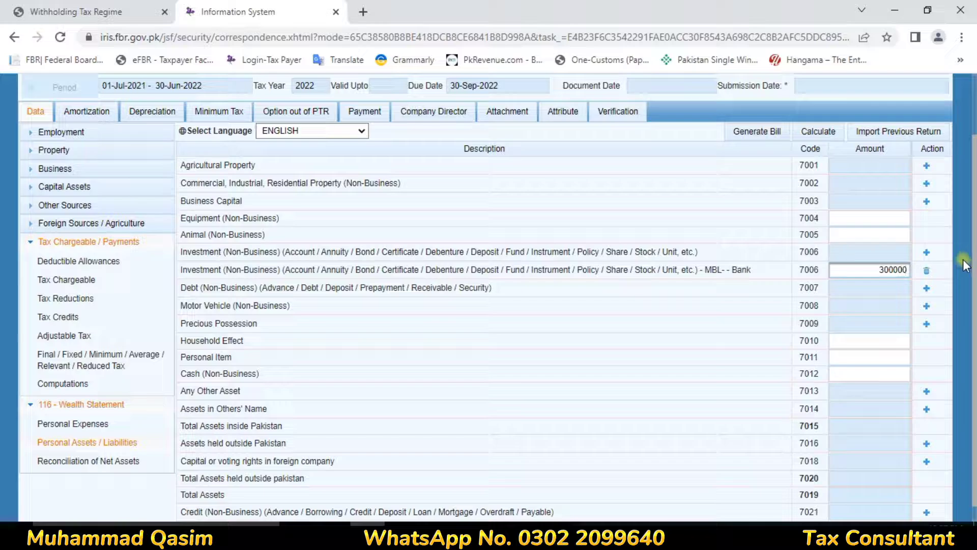
{"action": "left_click", "coordinate": [878, 255]}
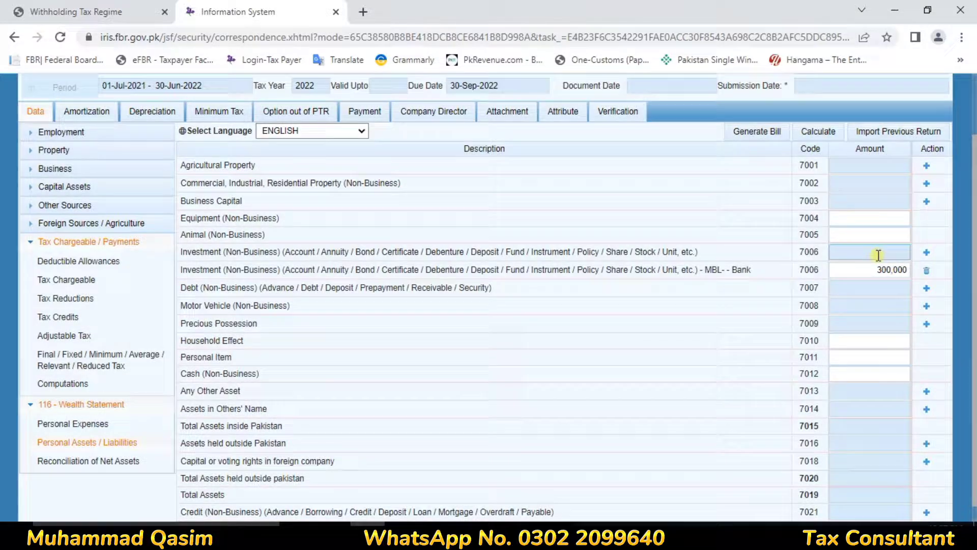
Add another non-business investment entry named Bank with contents Al Habib.
{"action": "left_click", "coordinate": [926, 253]}
{"action": "left_click", "coordinate": [433, 248]}
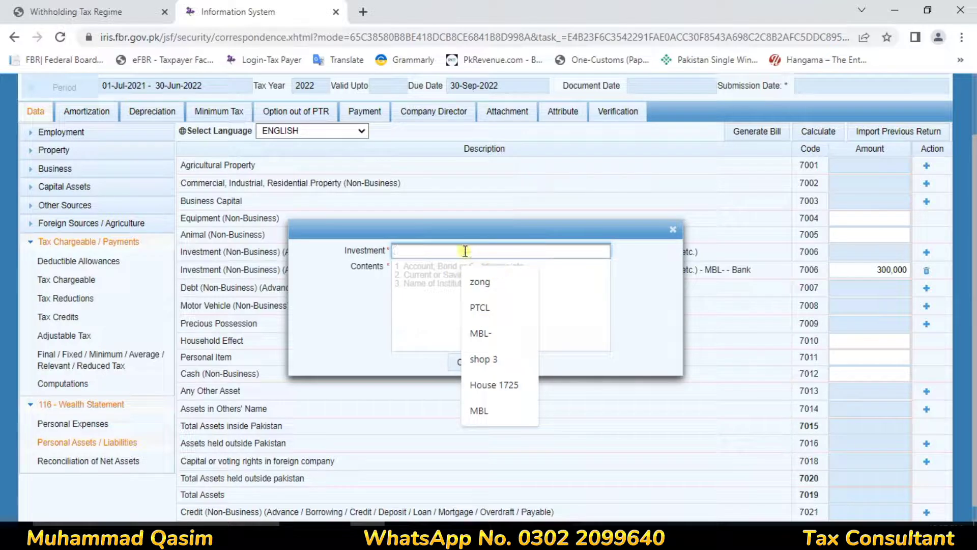
{"action": "type", "text": "B"}
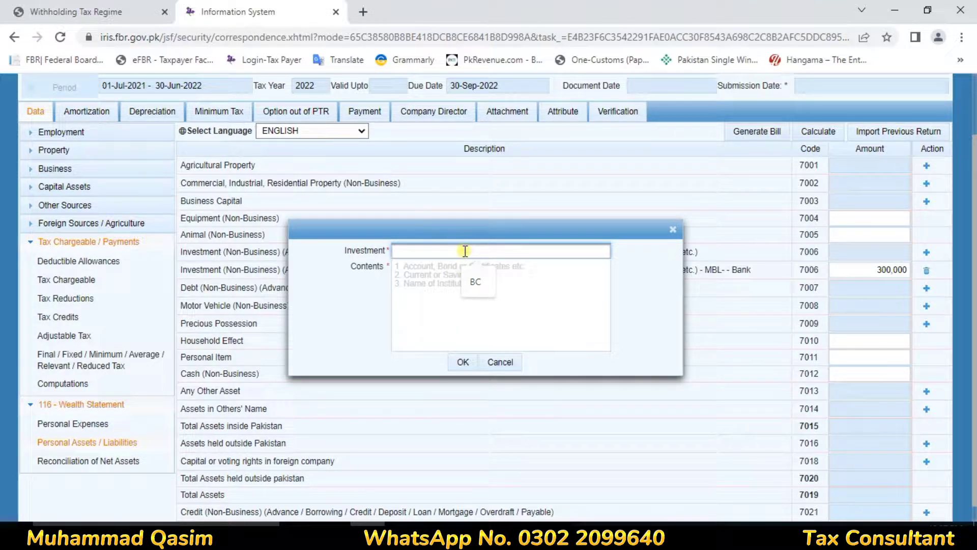
{"action": "type", "text": "Bank"}
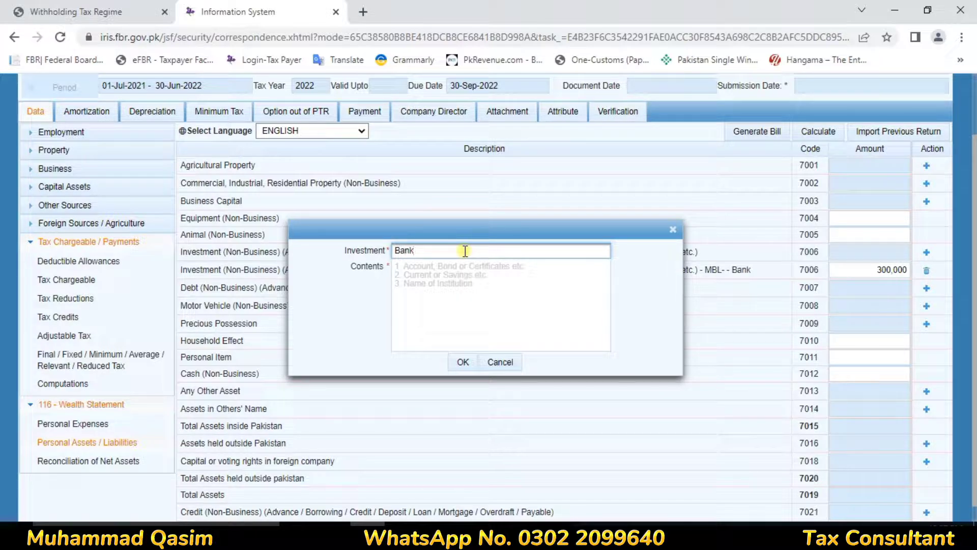
{"action": "left_click", "coordinate": [421, 267]}
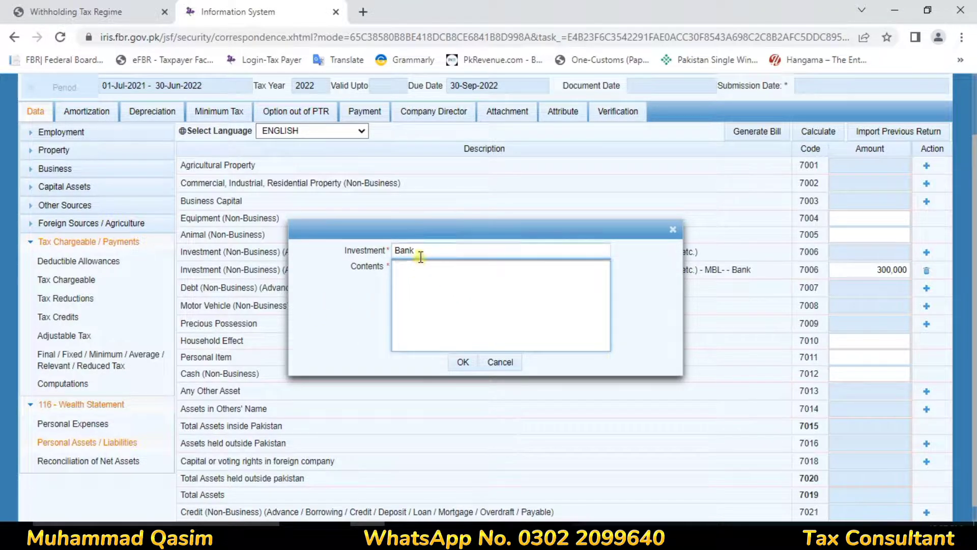
{"action": "left_click", "coordinate": [425, 249]}
{"action": "left_click", "coordinate": [422, 273]}
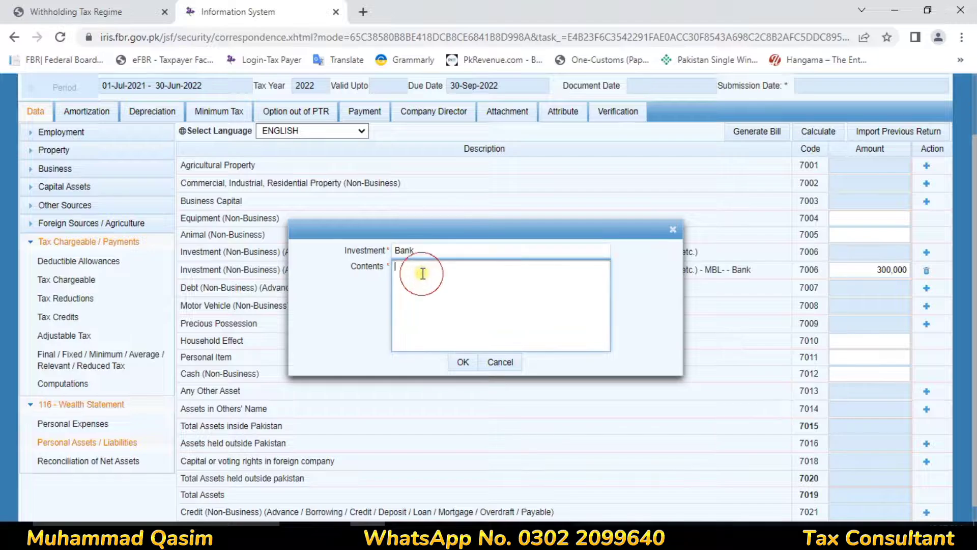
{"action": "type", "text": "Al ah"}
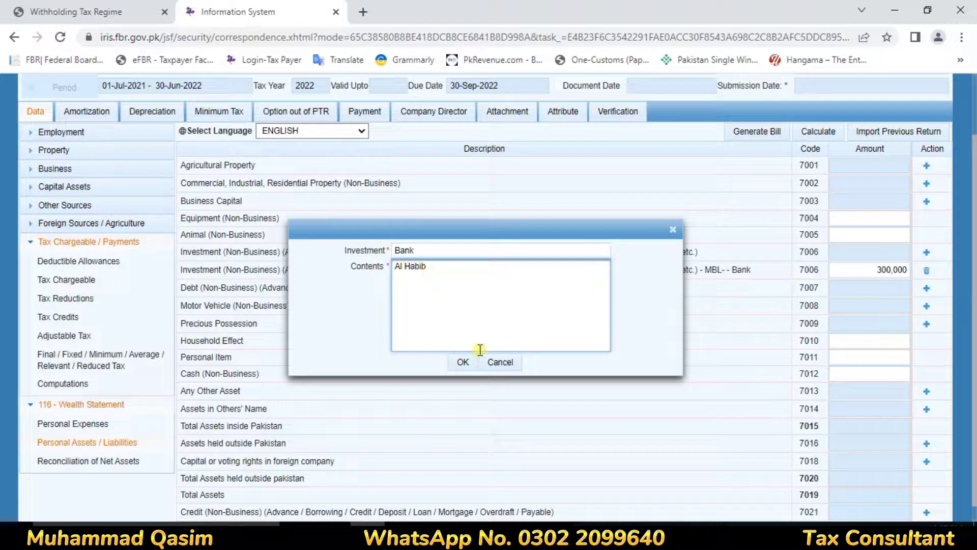
{"action": "left_click", "coordinate": [463, 362]}
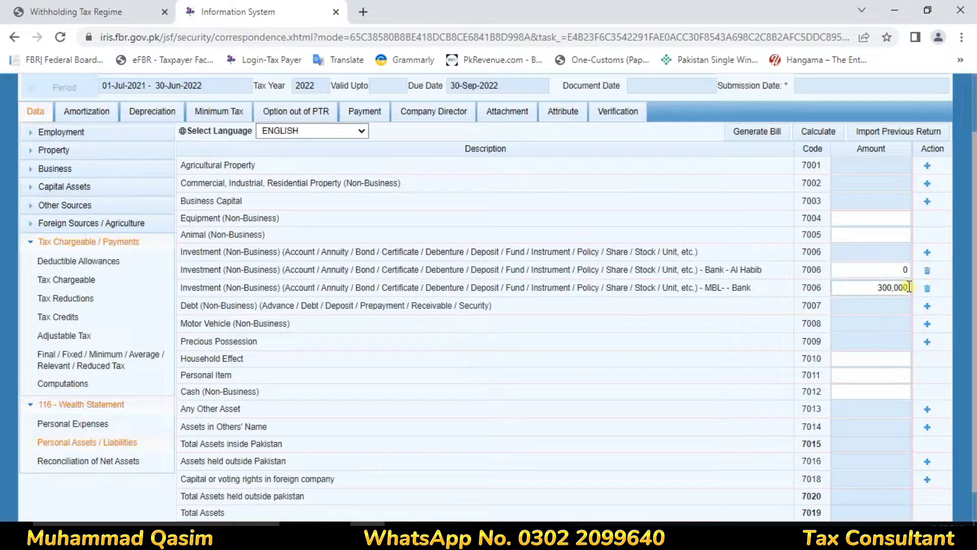
Set the Bank - Al Habib investment amount to 52,000 and calculate the return.
{"action": "left_click", "coordinate": [906, 270]}
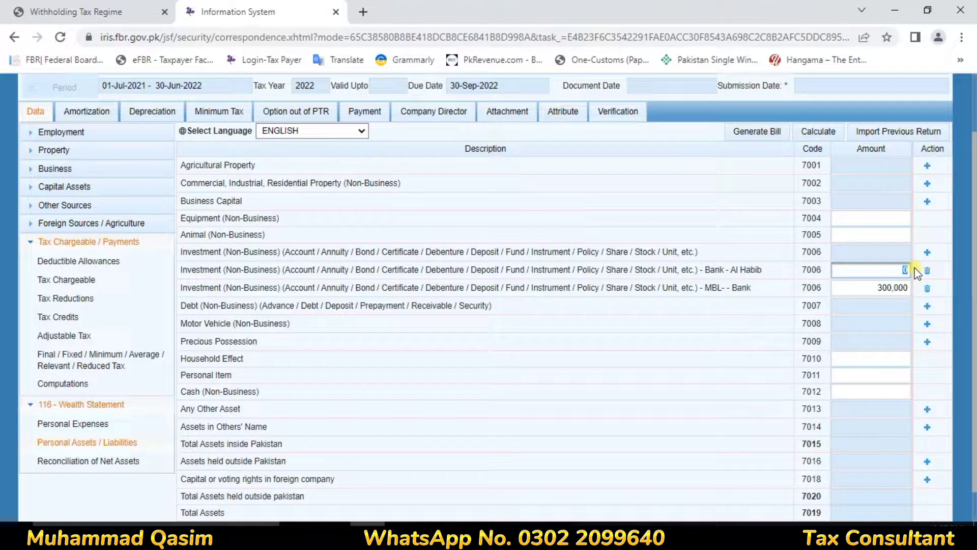
{"action": "type", "text": "52000"}
{"action": "left_click", "coordinate": [820, 131]}
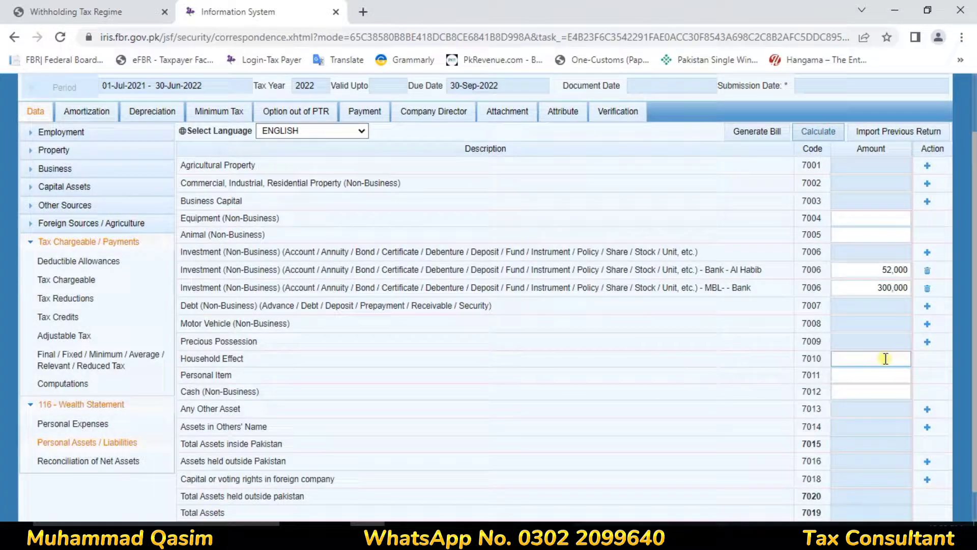
Add a third non-business investment entry named SCB with contents Bank.
{"action": "left_click", "coordinate": [927, 252]}
{"action": "left_click", "coordinate": [423, 251]}
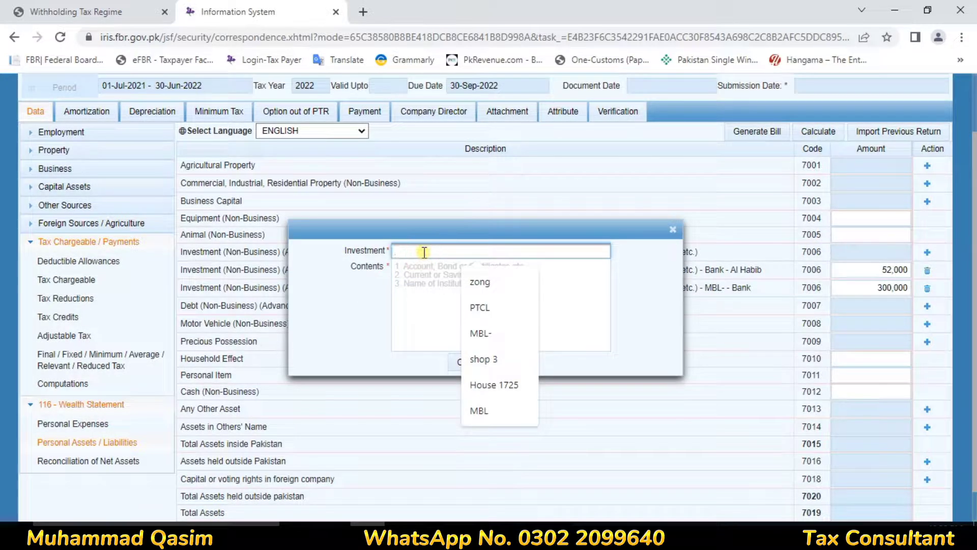
{"action": "type", "text": "S"}
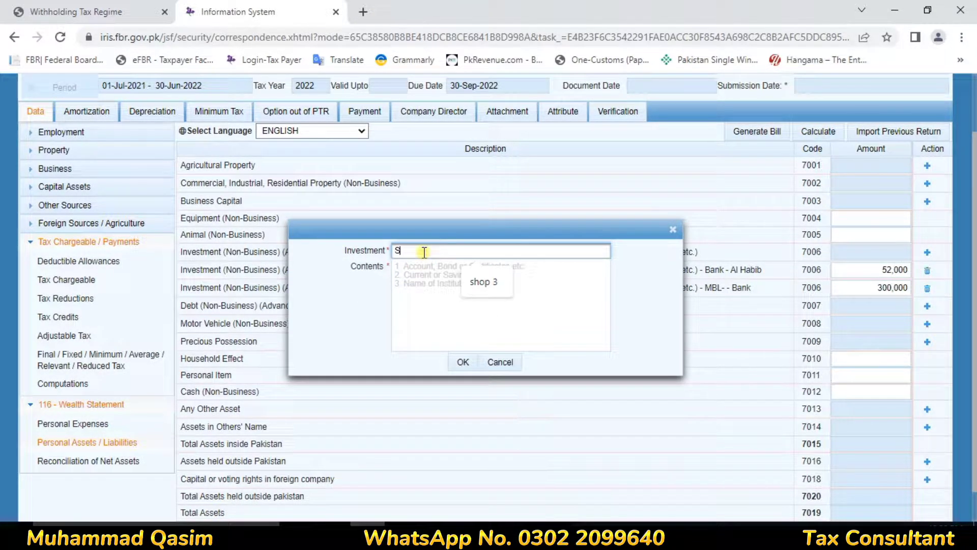
{"action": "type", "text": "CB"}
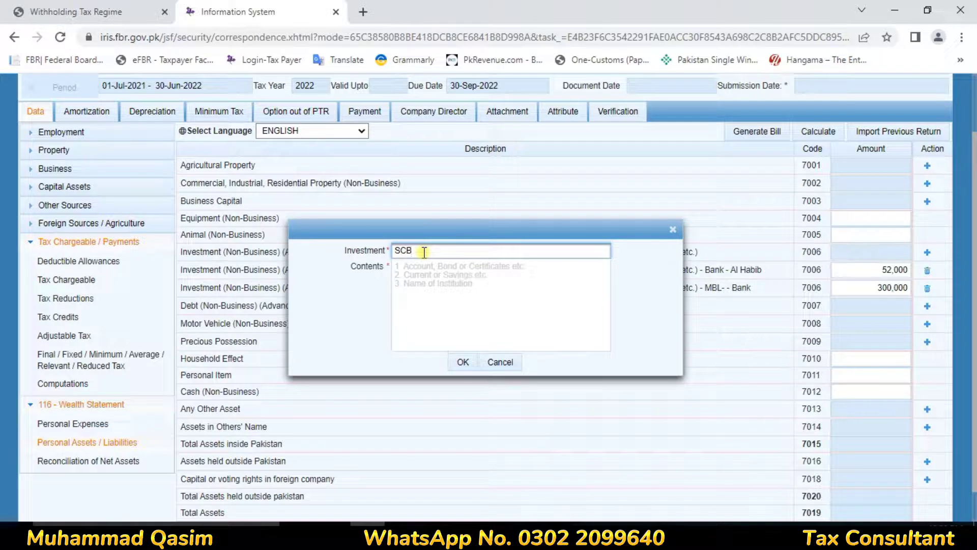
{"action": "left_click", "coordinate": [425, 266]}
{"action": "type", "text": "Bank"}
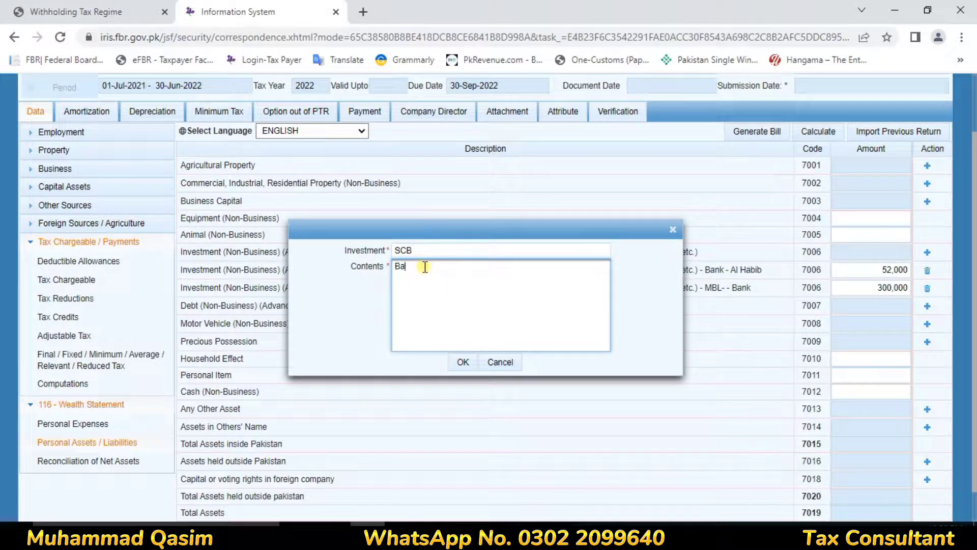
{"action": "left_click", "coordinate": [463, 362]}
Set the SCB - Bank investment amount to 102,380 and recalculate the return.
{"action": "left_click", "coordinate": [878, 268]}
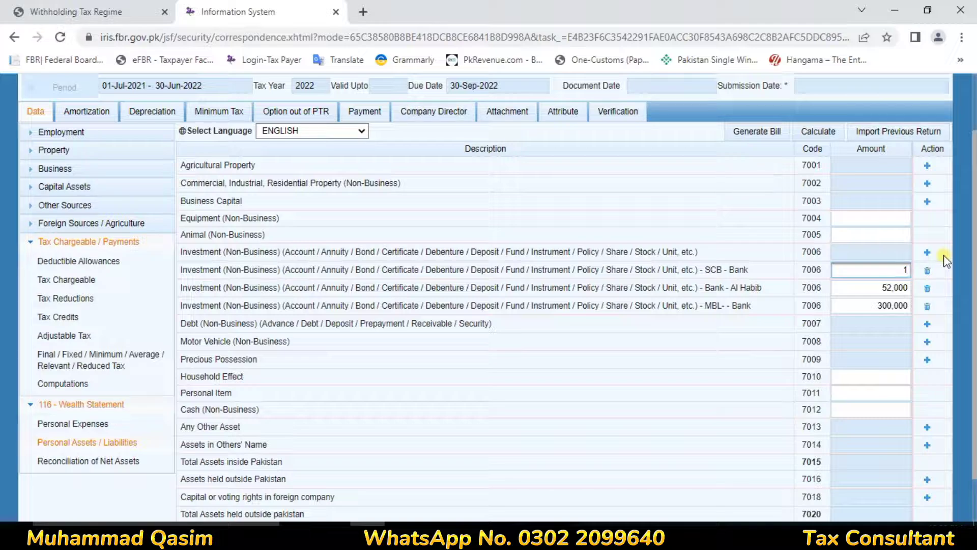
{"action": "type", "text": "102380"}
{"action": "left_click", "coordinate": [823, 130]}
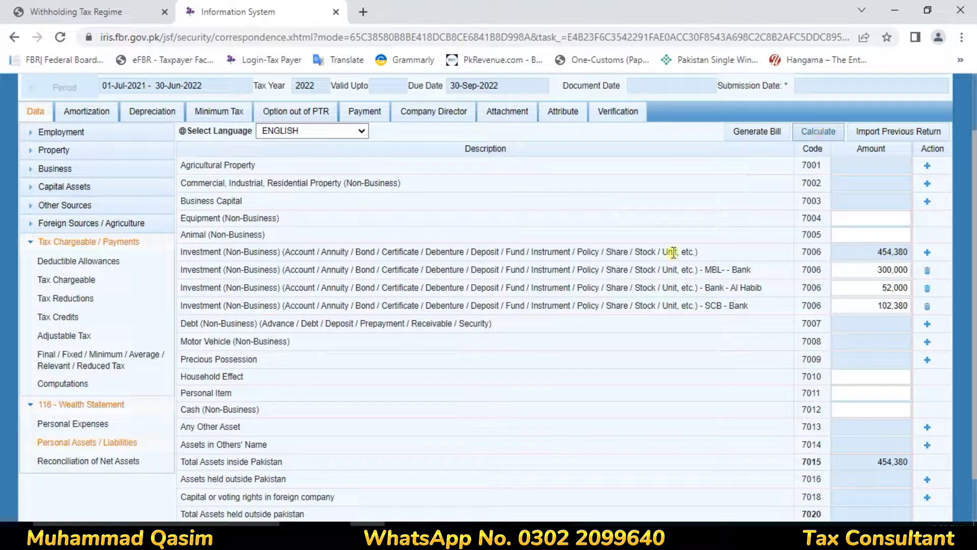
Start a new Commercial, Industrial, Residential Property (Non-Business) entry and fill in its property name from the saved house suggestion.
{"action": "scroll", "coordinate": [275, 285], "scroll_direction": "down", "scroll_amount": 1}
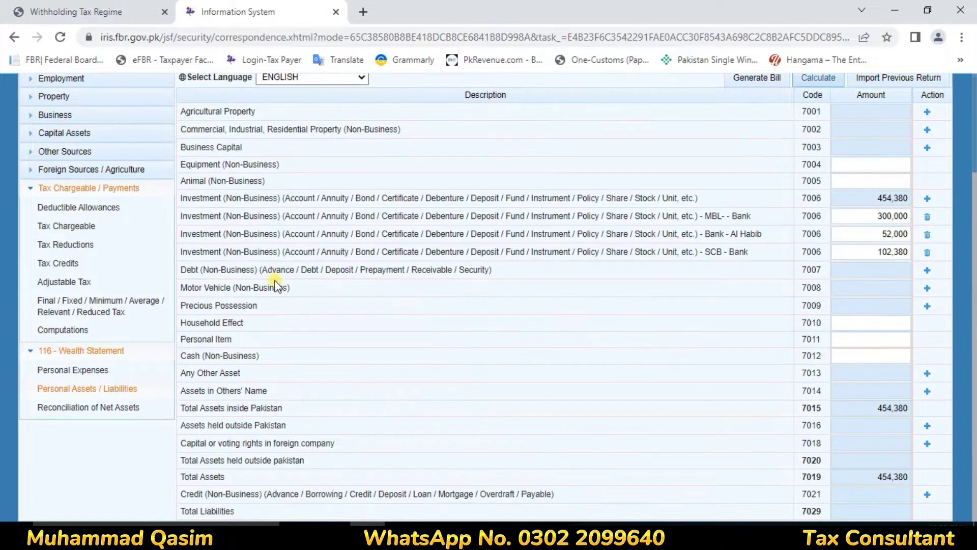
{"action": "scroll", "coordinate": [277, 282], "scroll_direction": "up", "scroll_amount": 2}
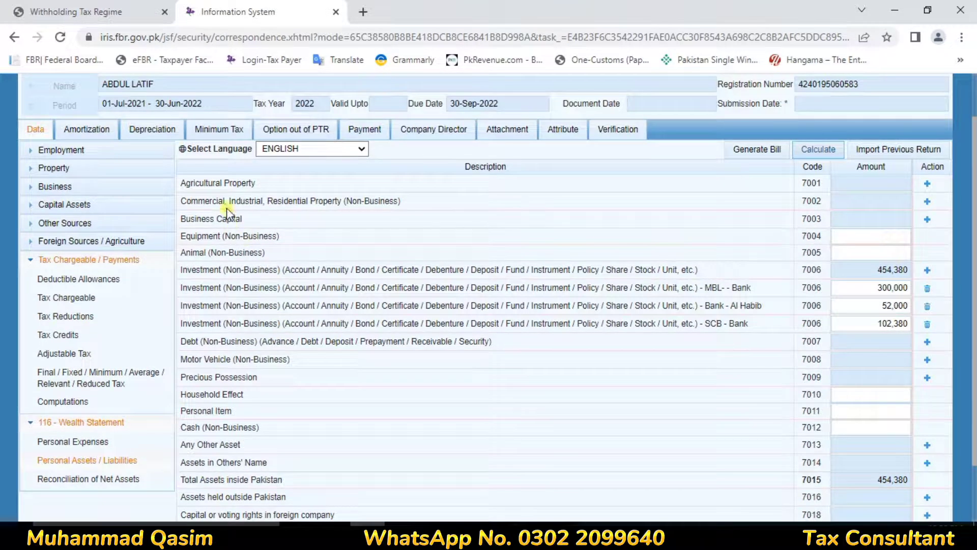
{"action": "left_click_drag", "start_coordinate": [192, 202], "coordinate": [820, 199]}
{"action": "left_click", "coordinate": [842, 200]}
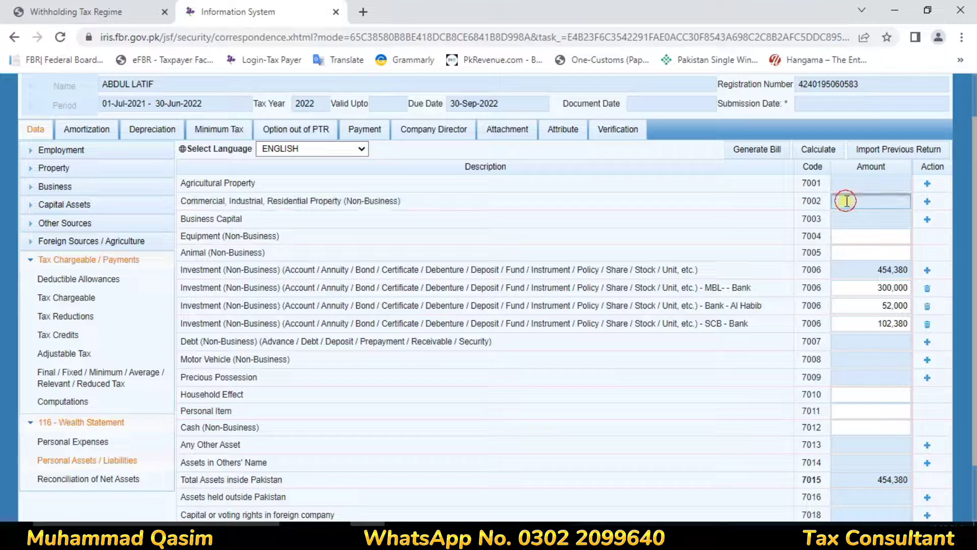
{"action": "left_click", "coordinate": [924, 203]}
{"action": "left_click", "coordinate": [417, 252]}
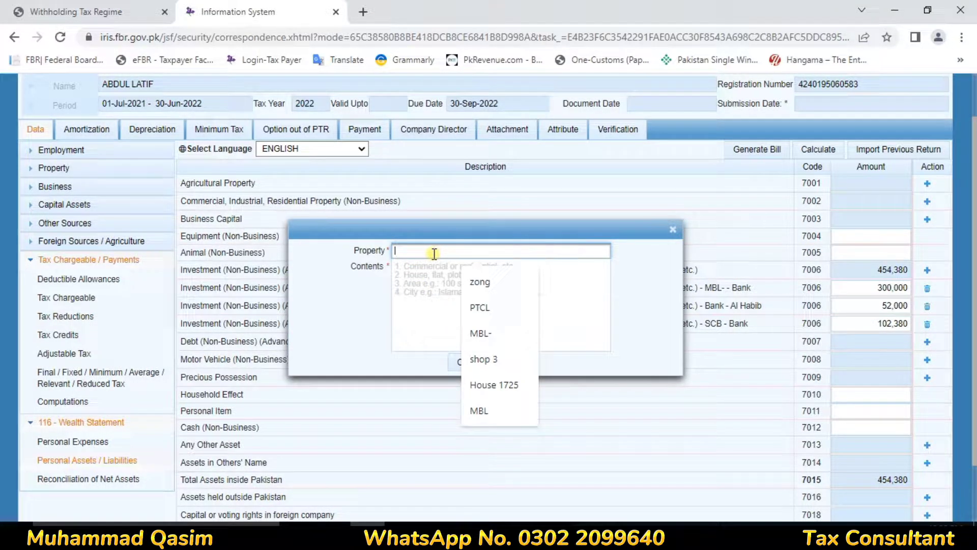
{"action": "left_click", "coordinate": [494, 385]}
{"action": "left_click", "coordinate": [464, 275]}
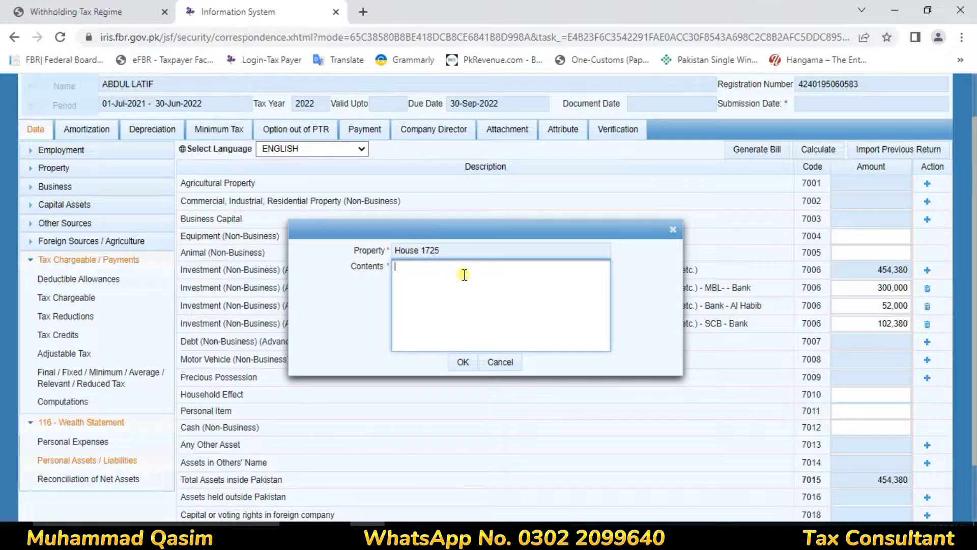
Correct the house number in the property name, enter Karachi as the contents and save the entry.
{"action": "left_click", "coordinate": [448, 250]}
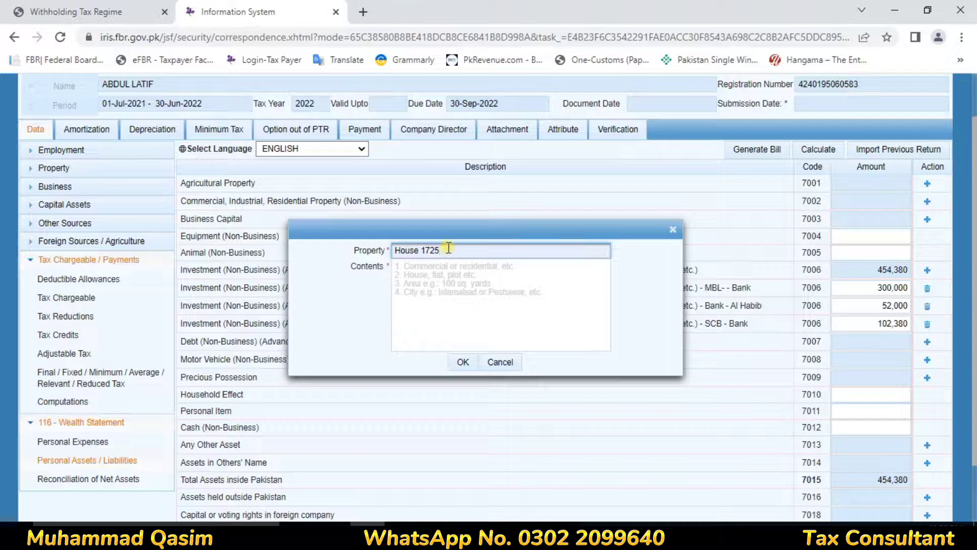
{"action": "key", "text": "BackSpace"}
{"action": "key", "text": "BackSpace"}
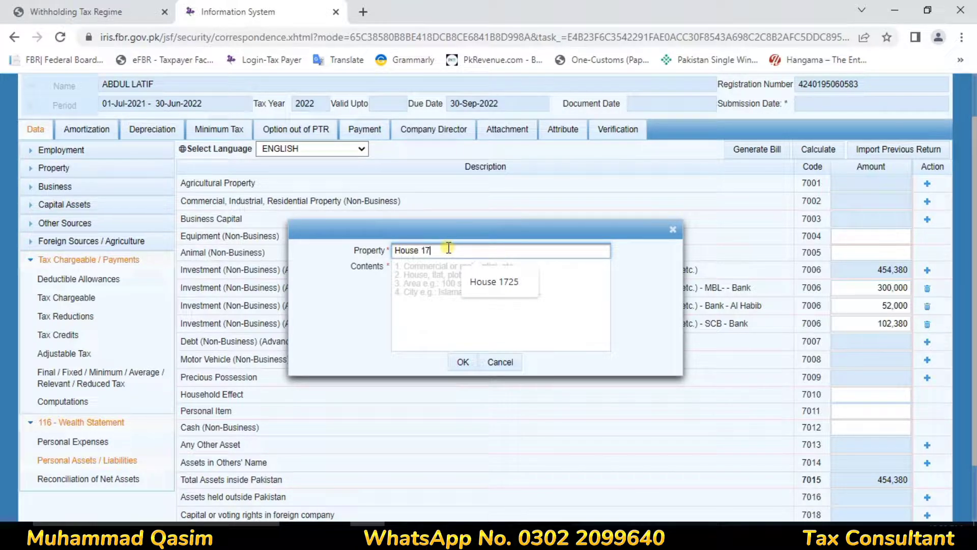
{"action": "type", "text": "98"}
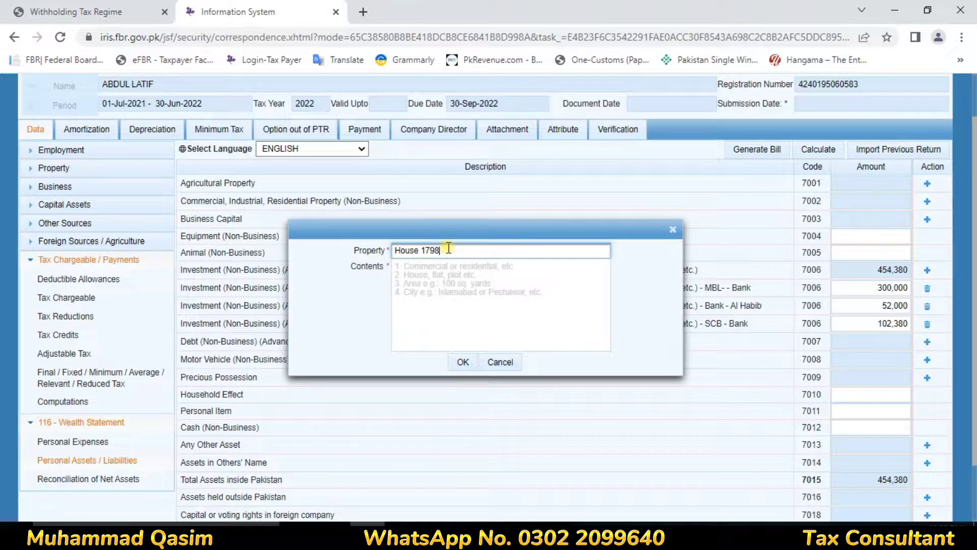
{"action": "left_click", "coordinate": [491, 283]}
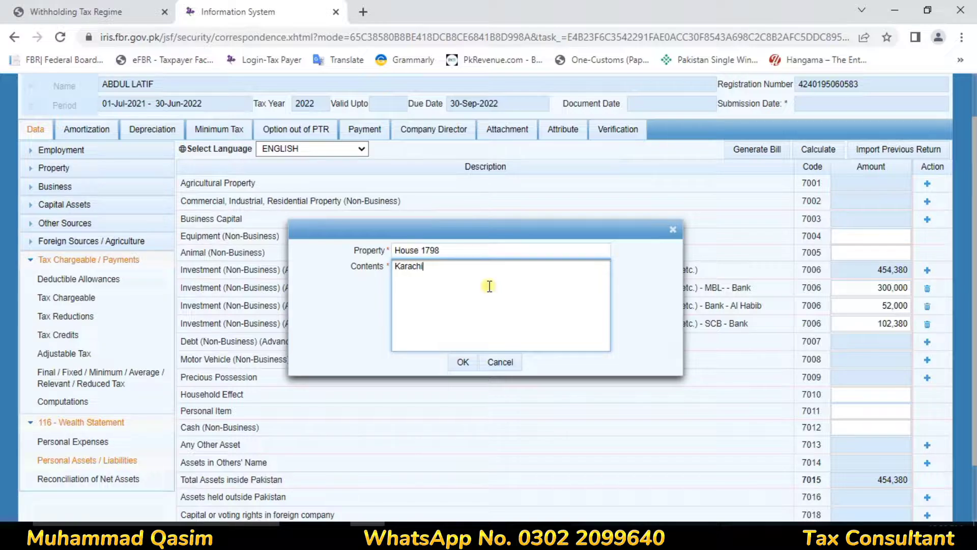
{"action": "left_click", "coordinate": [456, 362]}
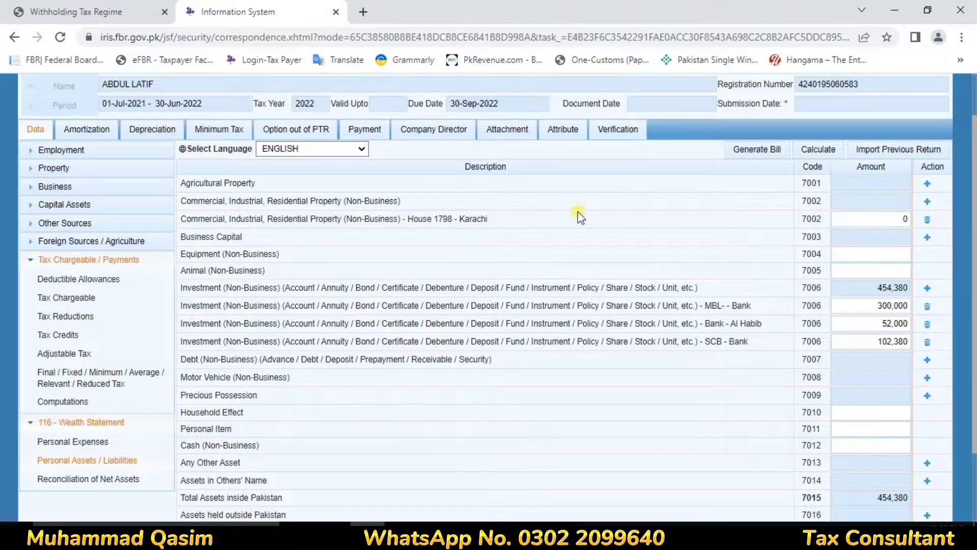
Set the Karachi house property's amount to 2,500,000 and recalculate the return.
{"action": "left_click", "coordinate": [901, 219]}
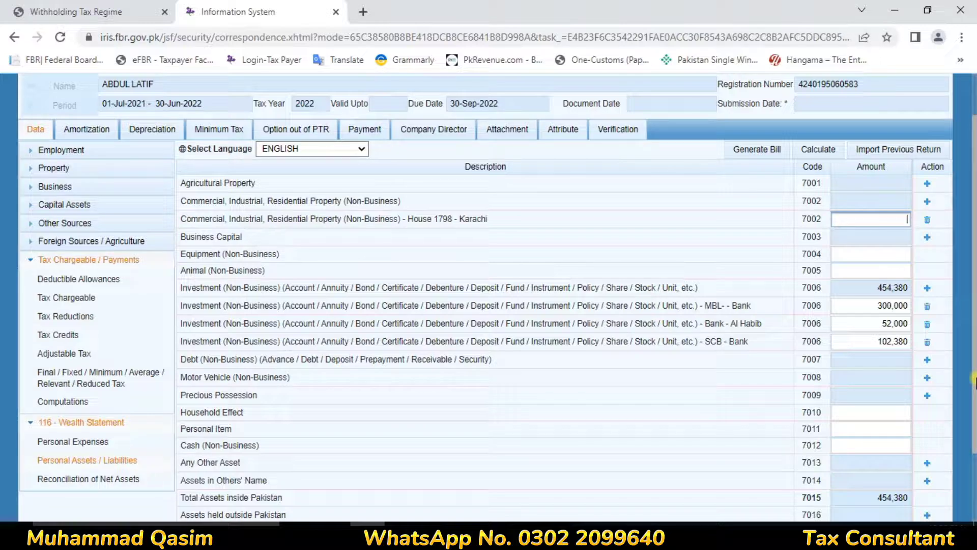
{"action": "type", "text": "2500000"}
{"action": "left_click", "coordinate": [707, 214]}
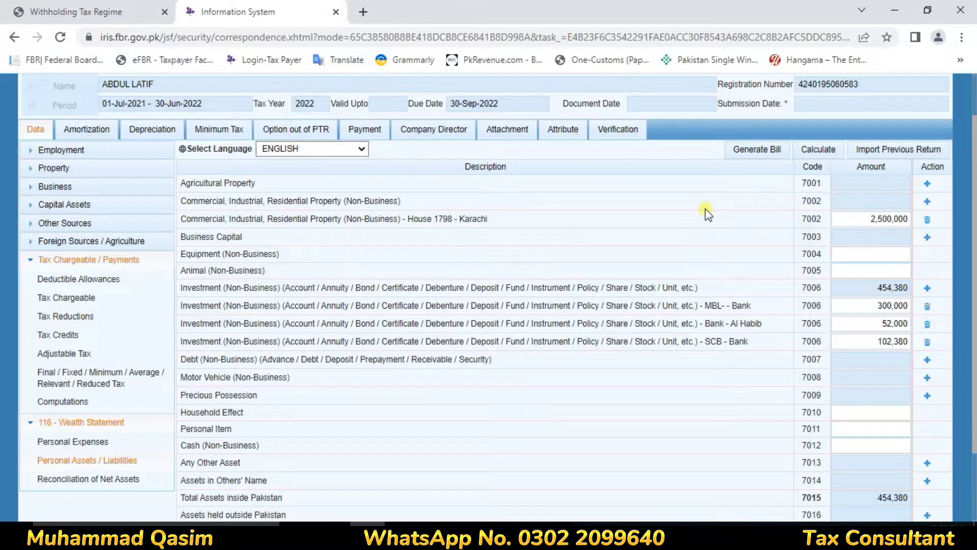
{"action": "left_click", "coordinate": [820, 150]}
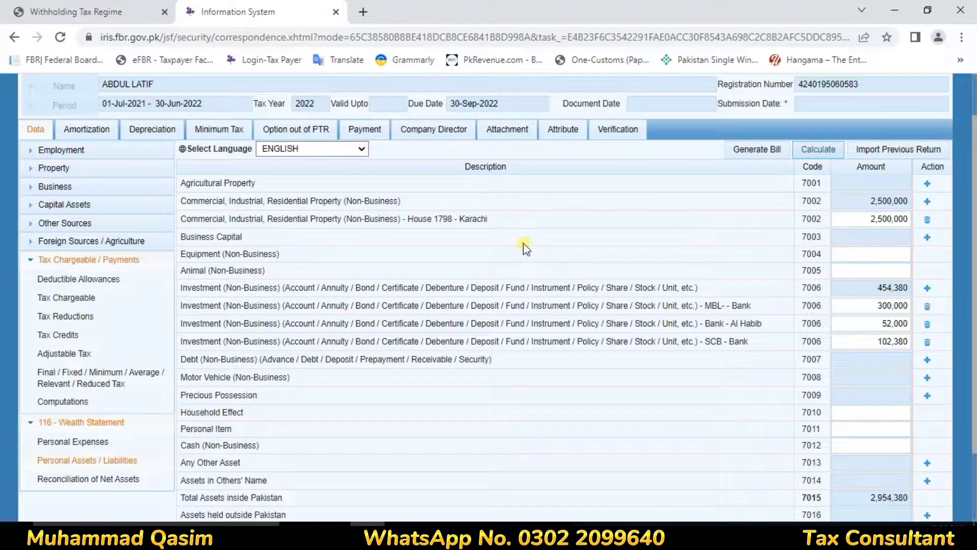
{"action": "left_click_drag", "start_coordinate": [184, 237], "coordinate": [575, 246]}
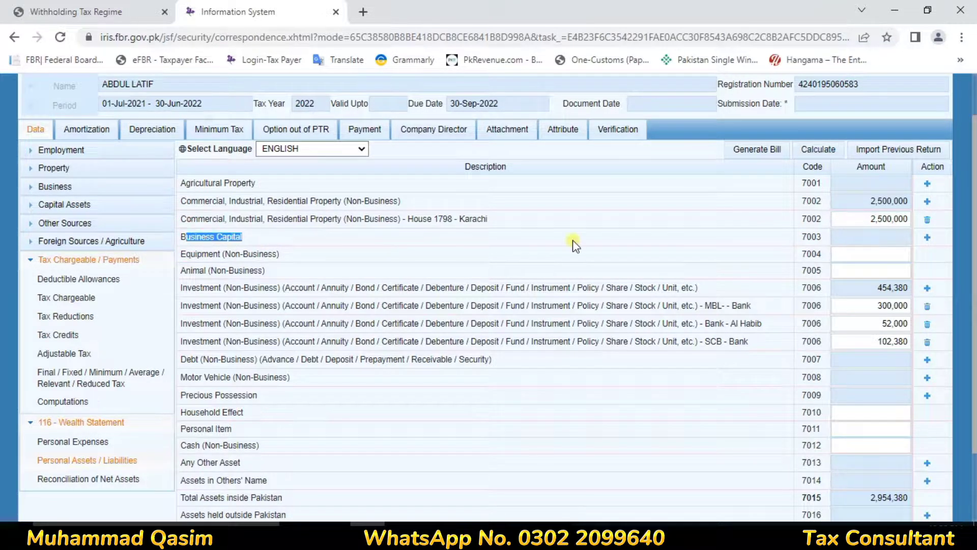
{"action": "left_click", "coordinate": [867, 237]}
{"action": "scroll", "coordinate": [391, 272], "scroll_direction": "down", "scroll_amount": 1}
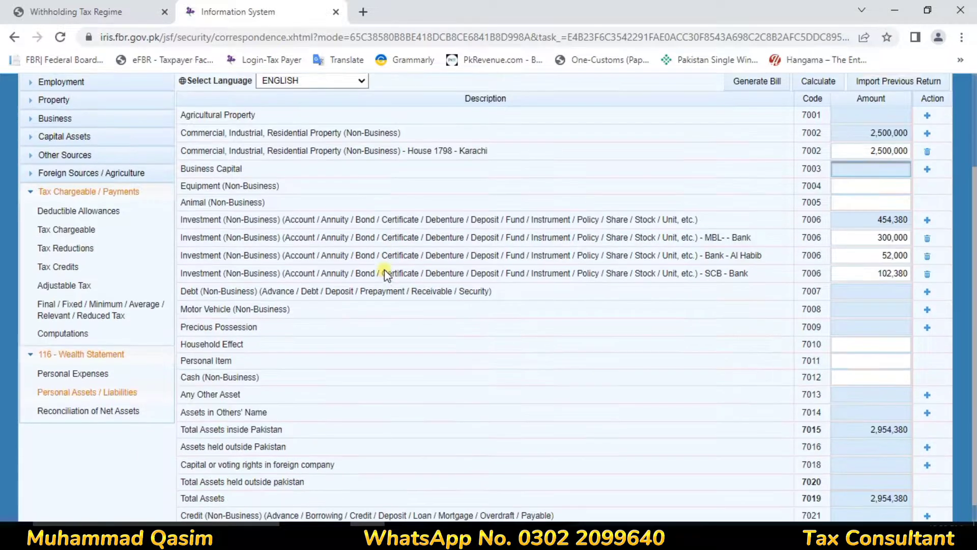
Add a Motor Vehicle (Non-Business) entry with Cvic as the vehicle and its registration number as the contents.
{"action": "scroll", "coordinate": [384, 273], "scroll_direction": "down", "scroll_amount": 1}
{"action": "left_click_drag", "start_coordinate": [199, 287], "coordinate": [828, 285]}
{"action": "left_click", "coordinate": [927, 288]}
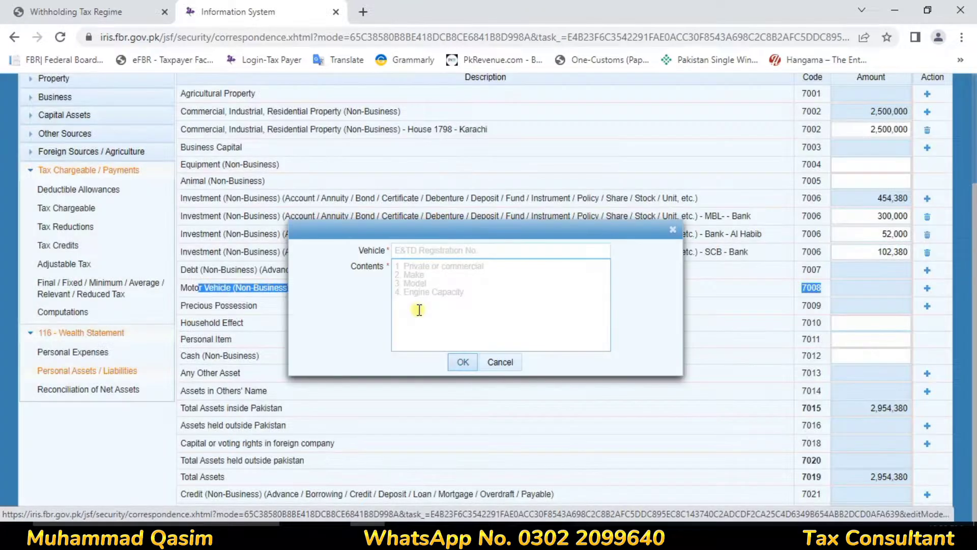
{"action": "left_click", "coordinate": [420, 250]}
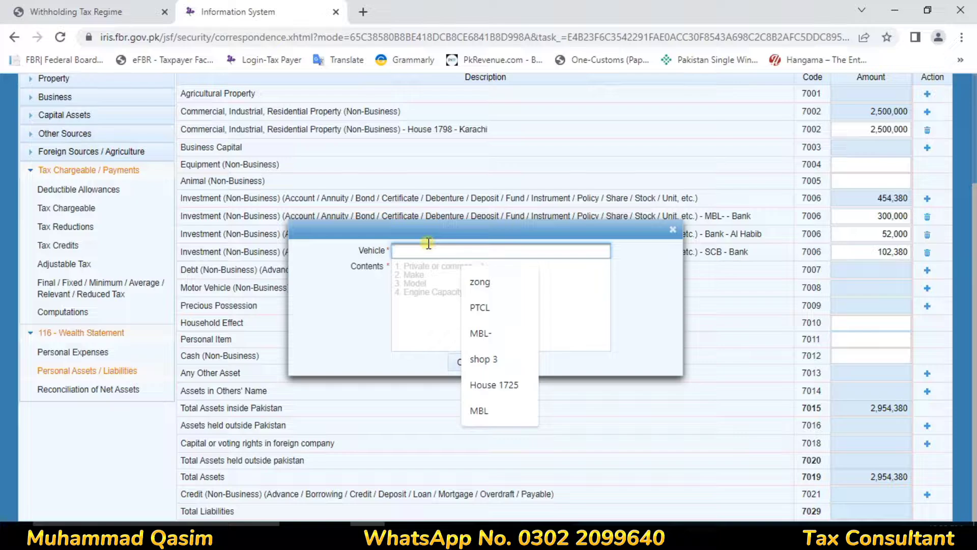
{"action": "type", "text": "CIVI"}
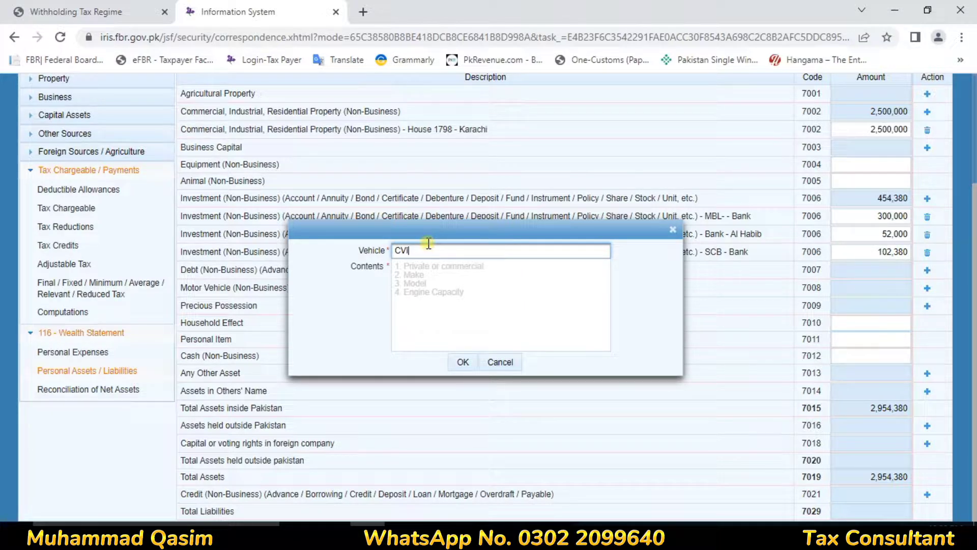
{"action": "key", "text": "BackSpace"}
{"action": "key", "text": "BackSpace"}
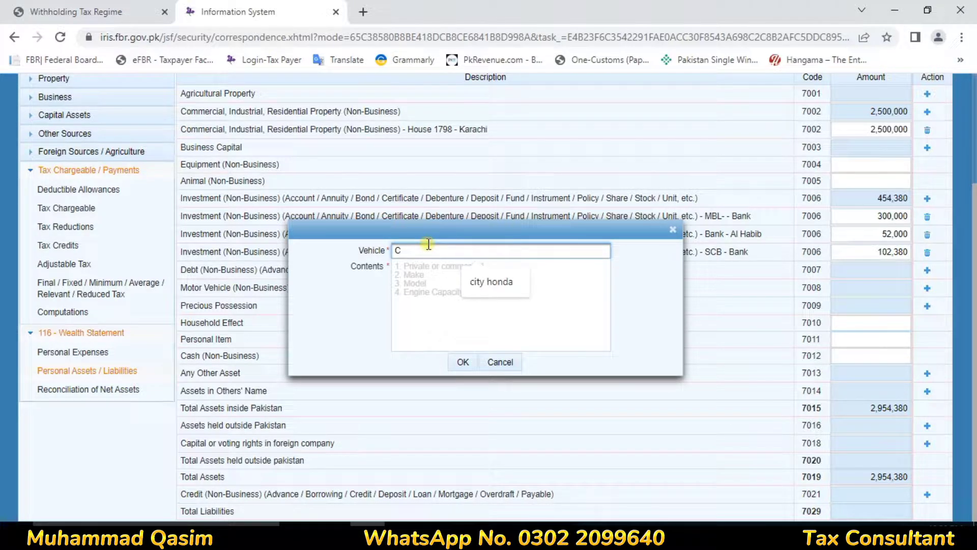
{"action": "type", "text": "vic"}
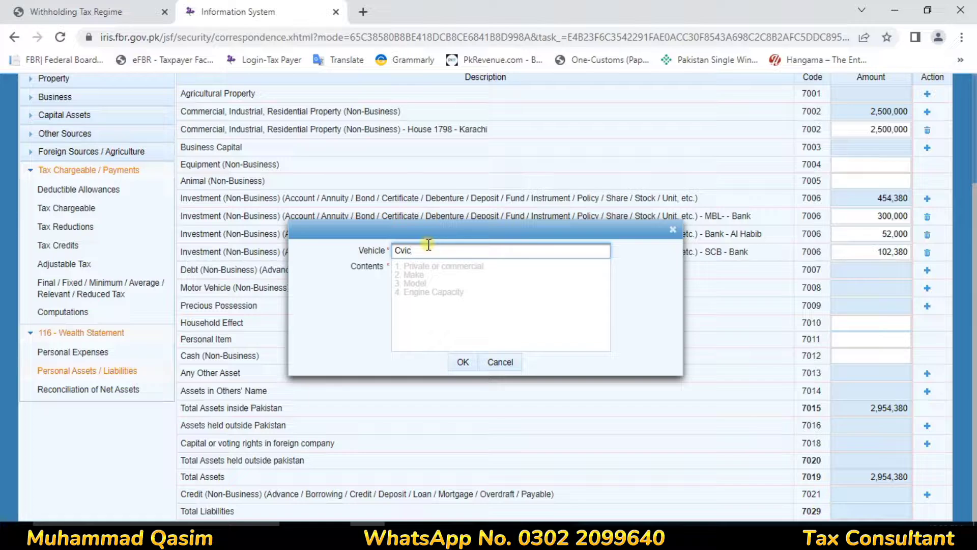
{"action": "left_click", "coordinate": [424, 265]}
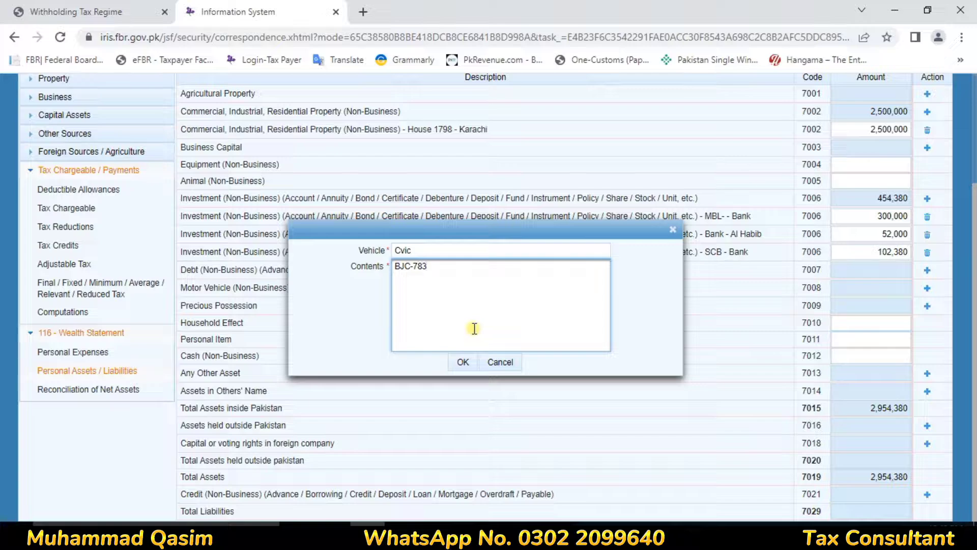
{"action": "type", "text": "1"}
{"action": "left_click", "coordinate": [462, 361]}
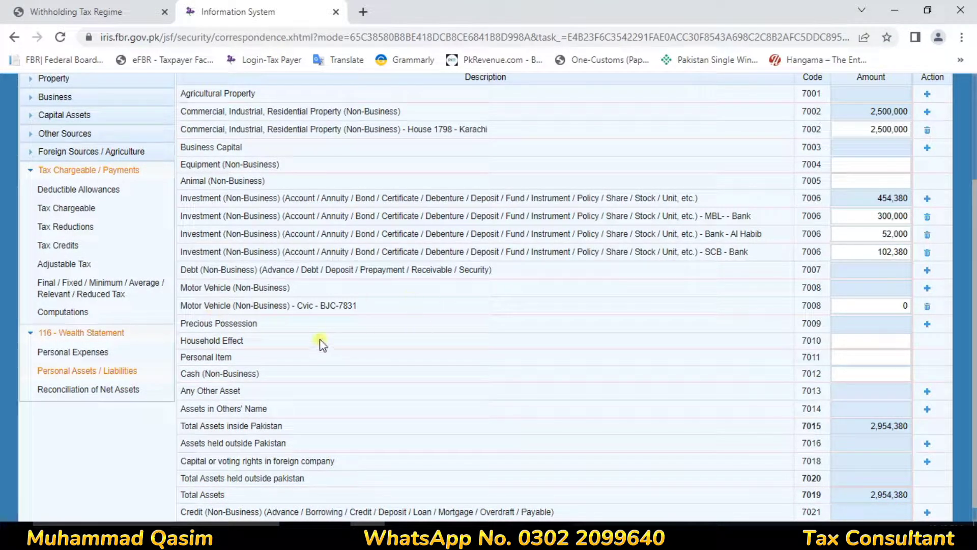
Set the Cvic motor vehicle's amount to 250,000.
{"action": "left_click_drag", "start_coordinate": [321, 306], "coordinate": [370, 308]}
{"action": "left_click", "coordinate": [355, 307]}
{"action": "left_click_drag", "start_coordinate": [240, 305], "coordinate": [331, 306]}
{"action": "left_click", "coordinate": [908, 305]}
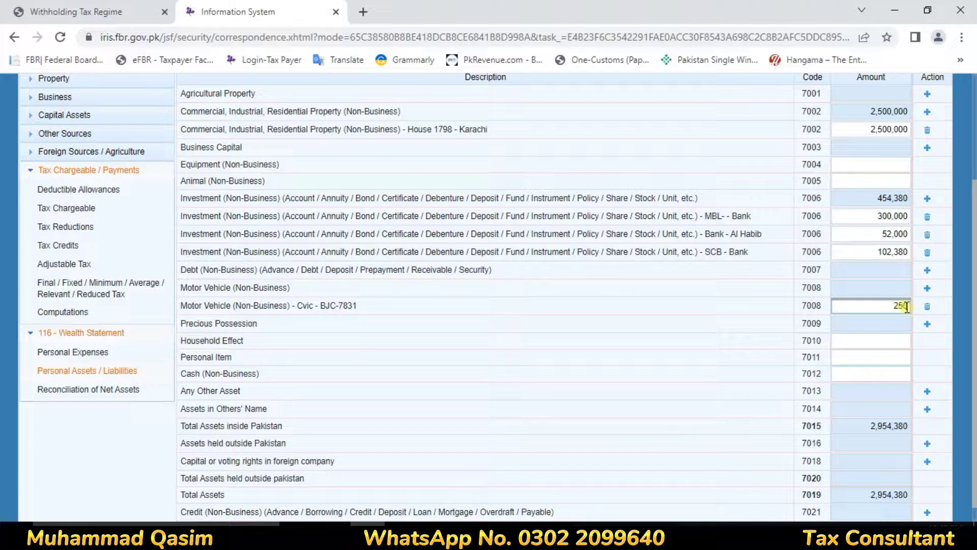
{"action": "left_click", "coordinate": [890, 198]}
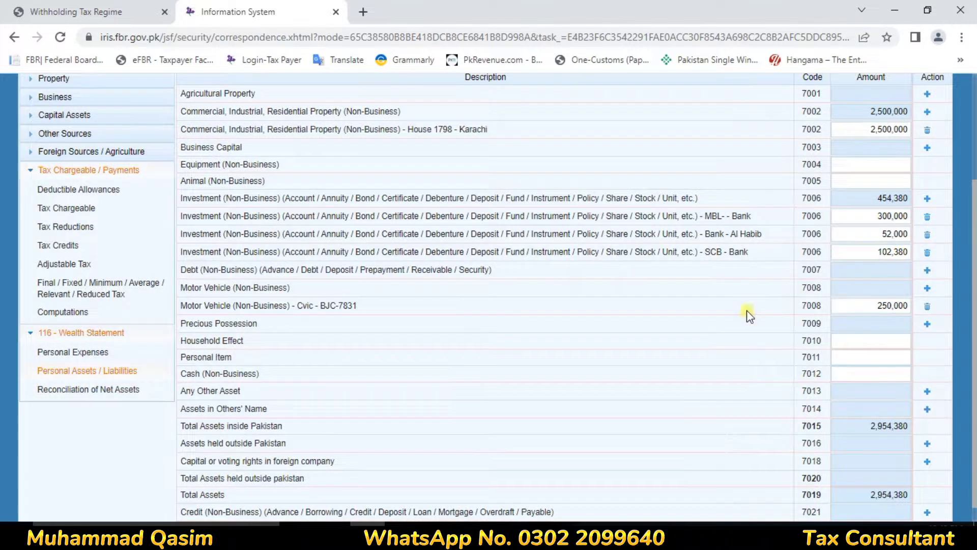
Set the Cvic motor vehicle's amount to 2,500,000 and recalculate the return.
{"action": "left_click", "coordinate": [901, 308]}
{"action": "double_click", "coordinate": [901, 308]}
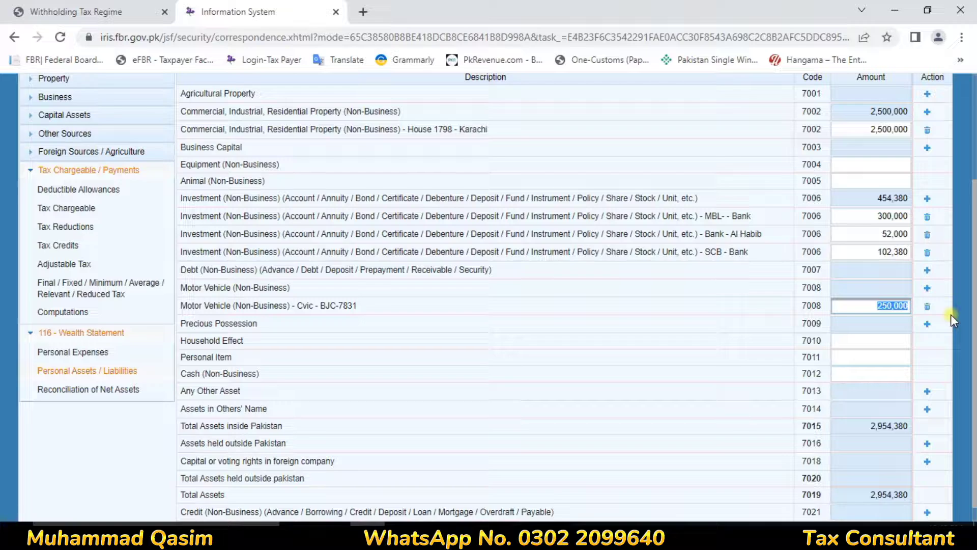
{"action": "type", "text": "2500000"}
{"action": "left_click", "coordinate": [618, 303]}
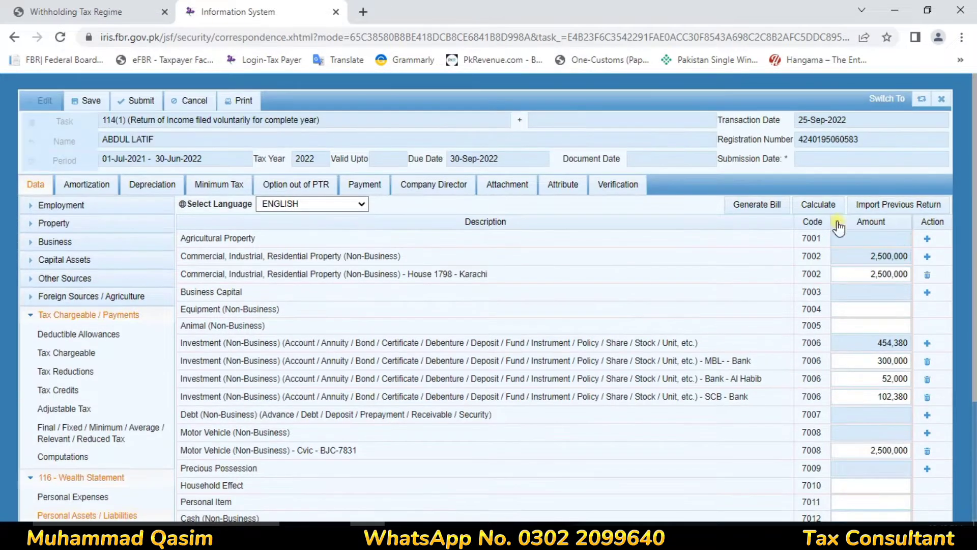
{"action": "left_click", "coordinate": [824, 206]}
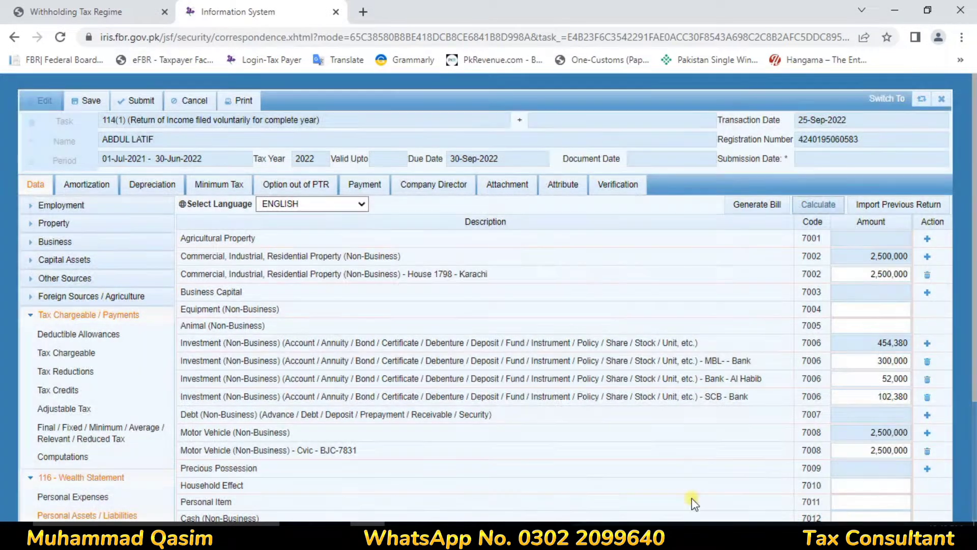
Add a Precious Possession entry for Gold with Jwerly as the contents and set its amount to 500,000.
{"action": "scroll", "coordinate": [697, 417], "scroll_direction": "down", "scroll_amount": 3}
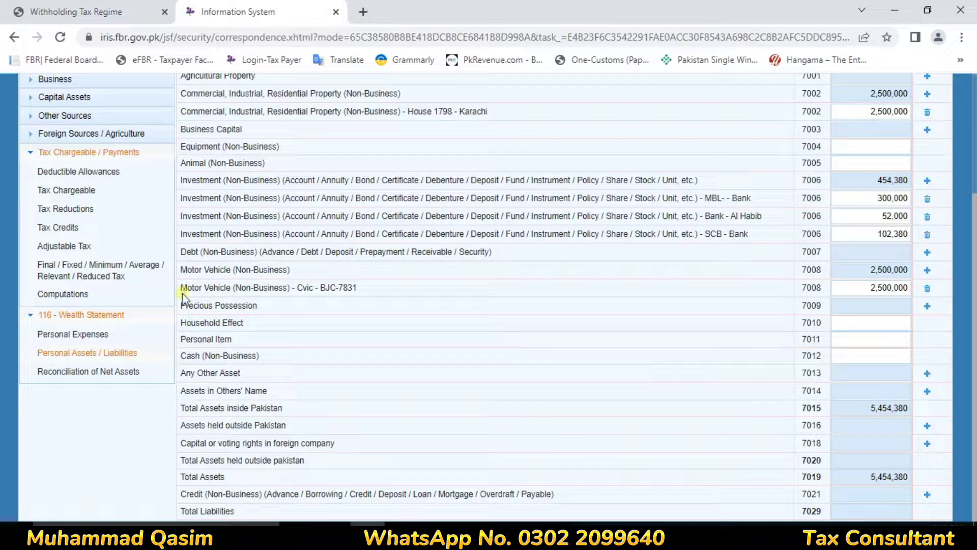
{"action": "left_click_drag", "start_coordinate": [188, 305], "coordinate": [292, 318]}
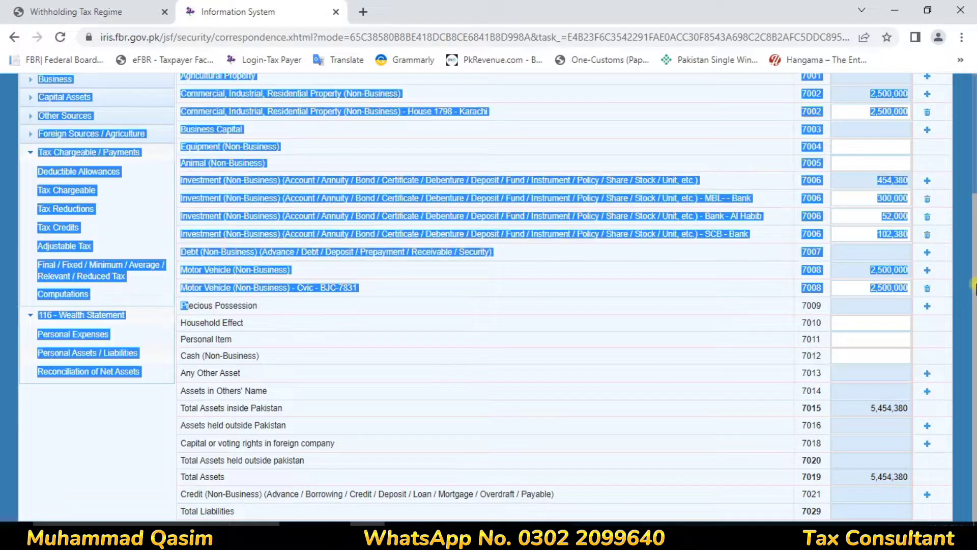
{"action": "left_click", "coordinate": [872, 307]}
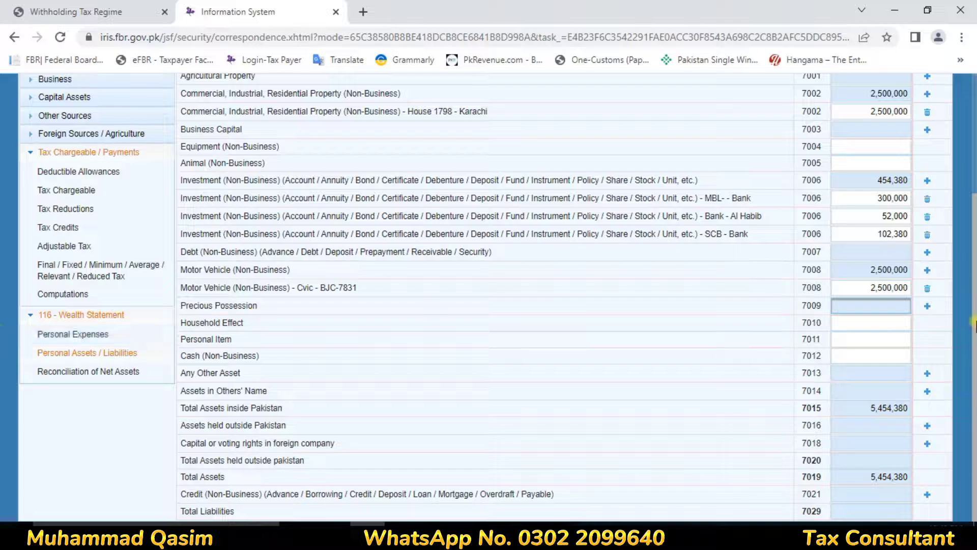
{"action": "left_click", "coordinate": [927, 306]}
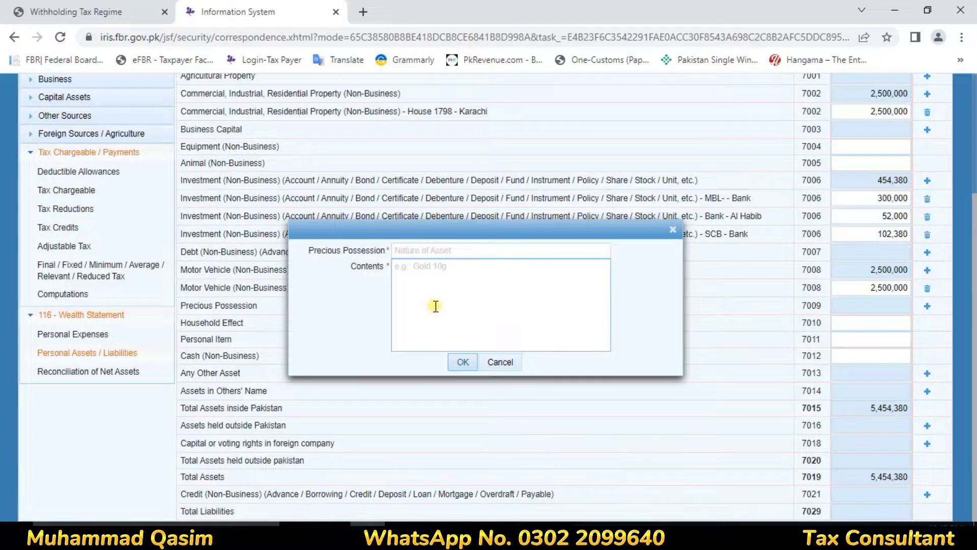
{"action": "left_click", "coordinate": [445, 252]}
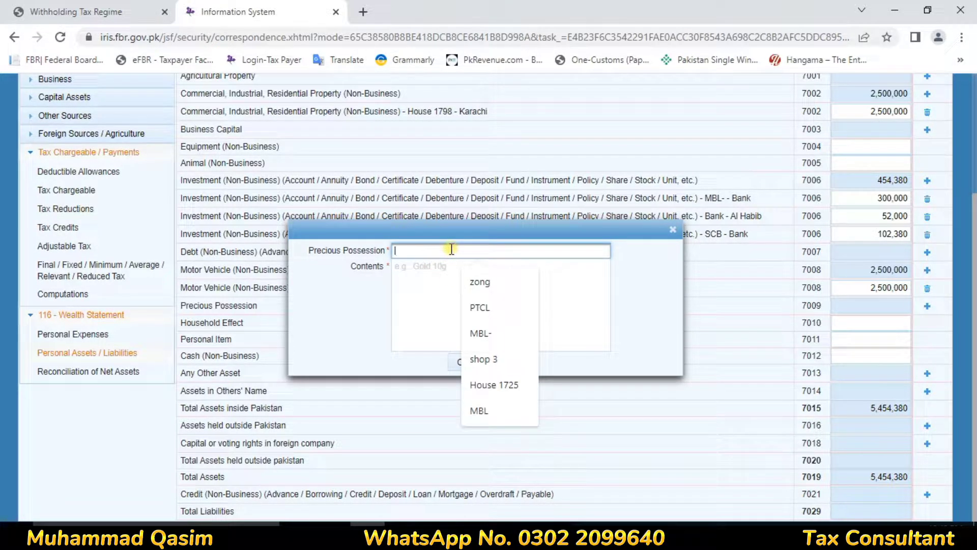
{"action": "type", "text": "Gold"}
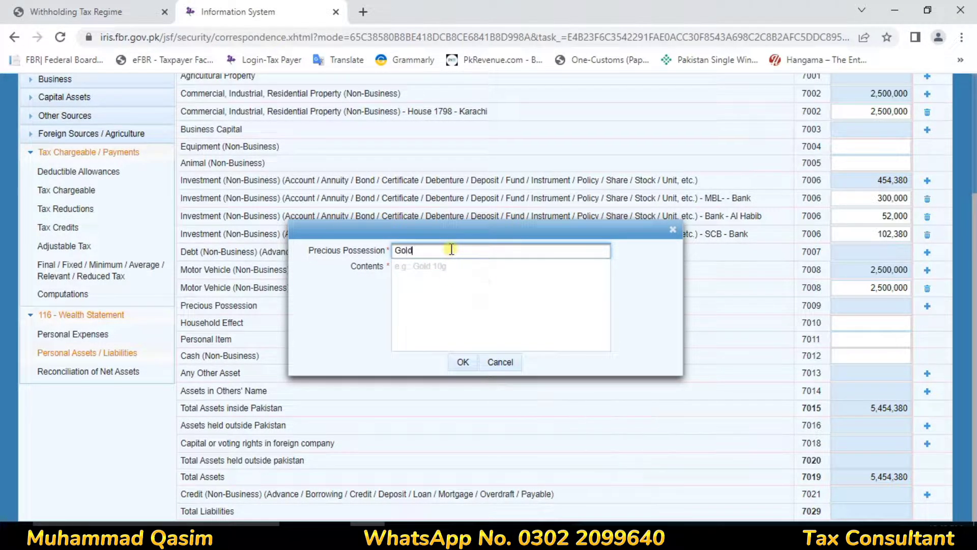
{"action": "left_click", "coordinate": [409, 276]}
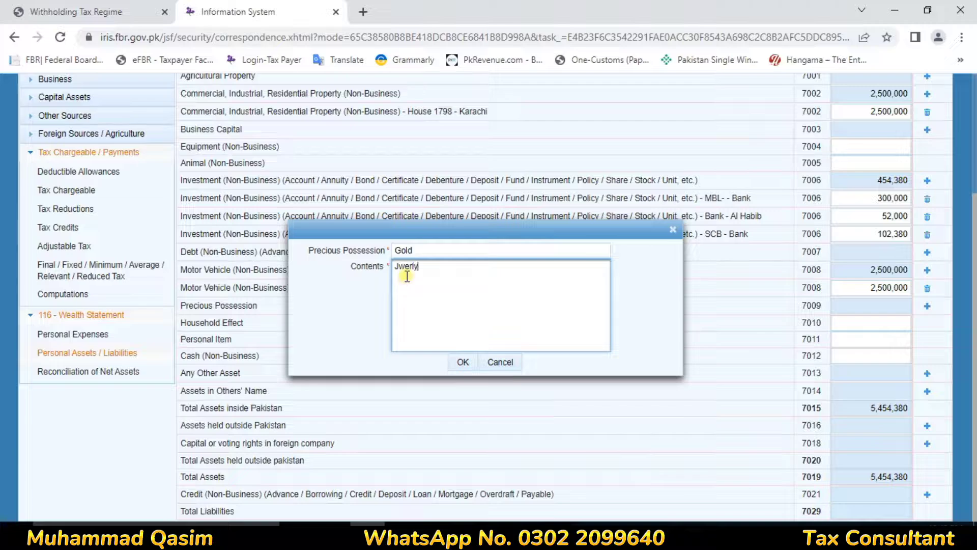
{"action": "left_click", "coordinate": [463, 362]}
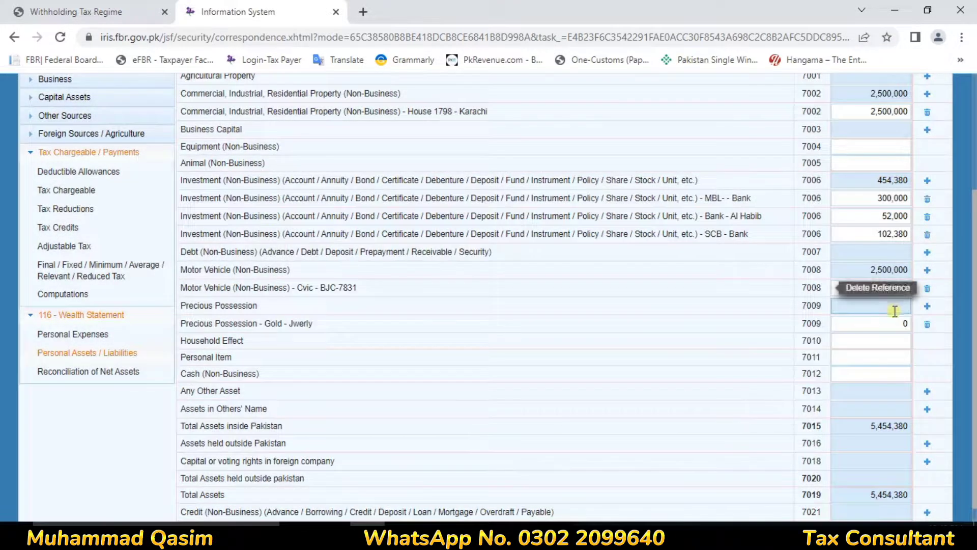
{"action": "left_click", "coordinate": [903, 323]}
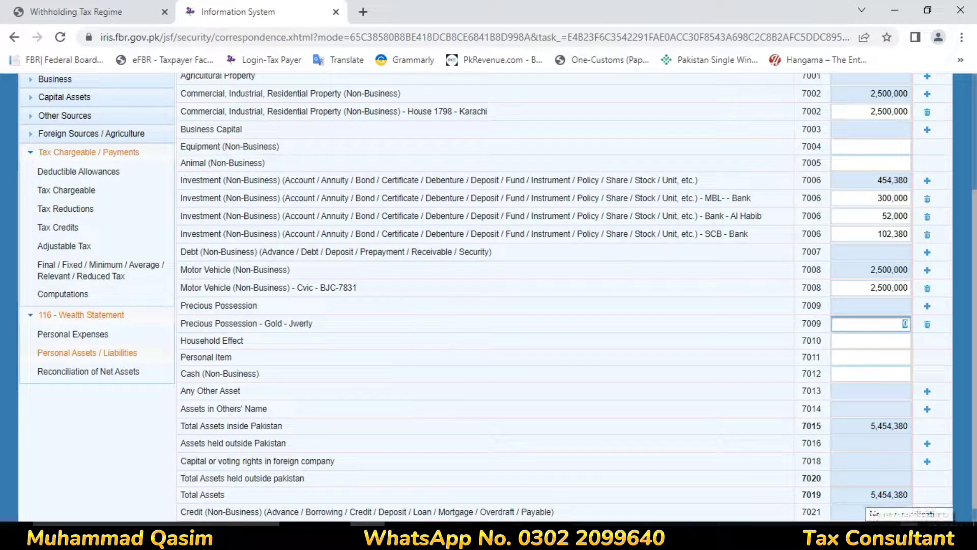
{"action": "type", "text": "500,000"}
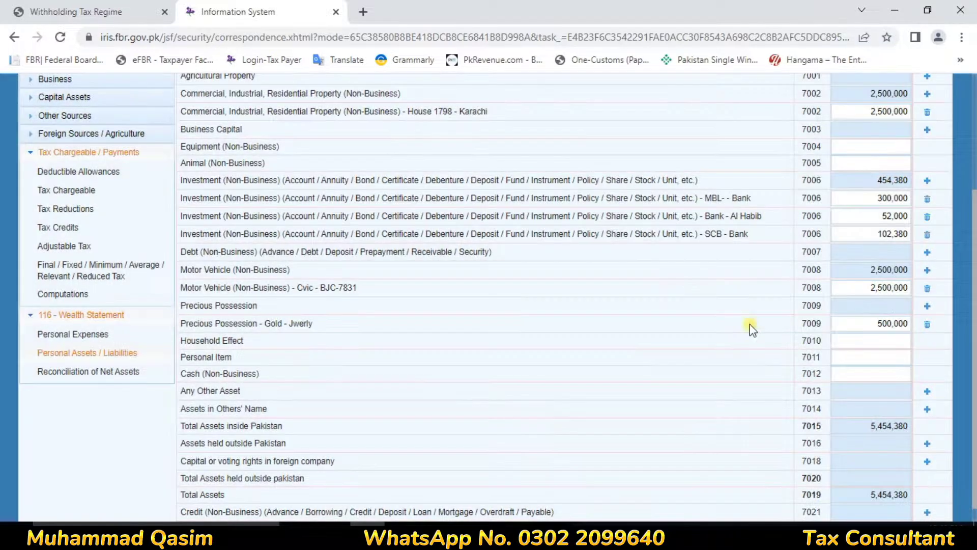
Set the Household Effect amount to 200,000 and the Personal Item amount to 105,000.
{"action": "left_click", "coordinate": [866, 338]}
{"action": "left_click", "coordinate": [321, 340]}
{"action": "left_click", "coordinate": [883, 339]}
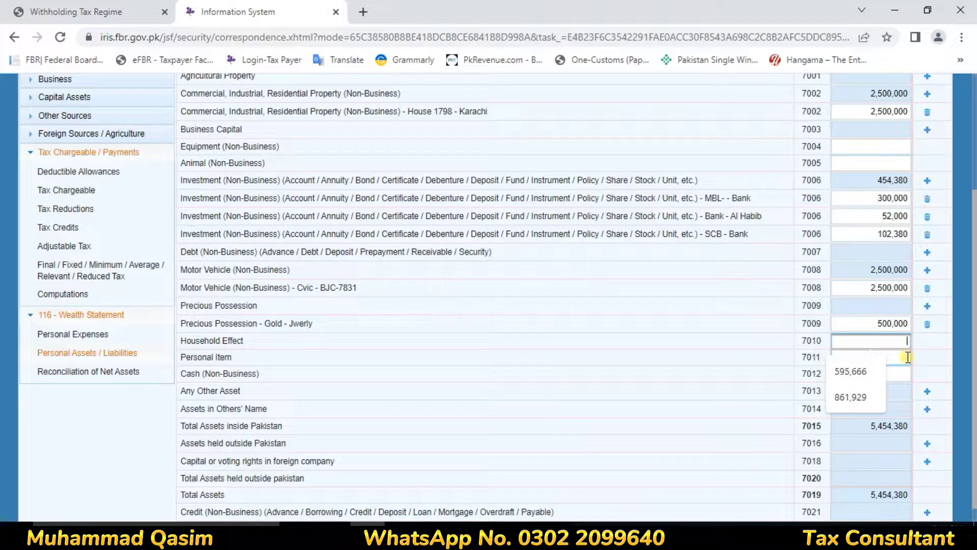
{"action": "type", "text": "200,"}
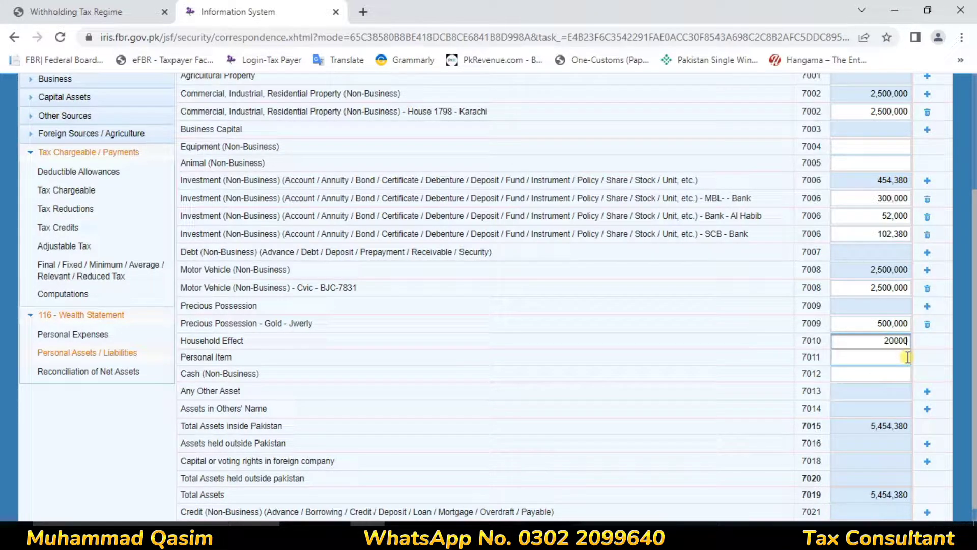
{"action": "type", "text": "000"}
{"action": "left_click", "coordinate": [765, 340]}
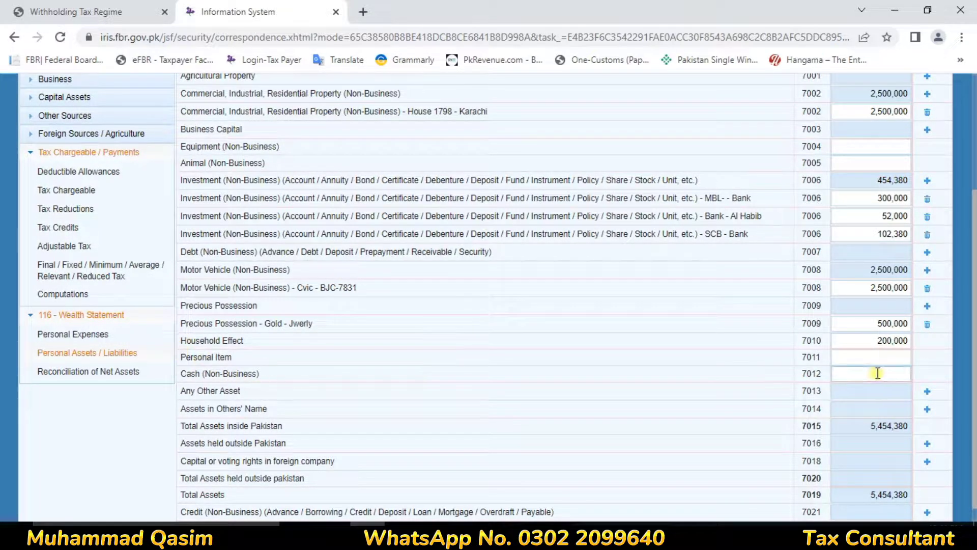
{"action": "left_click", "coordinate": [884, 356]}
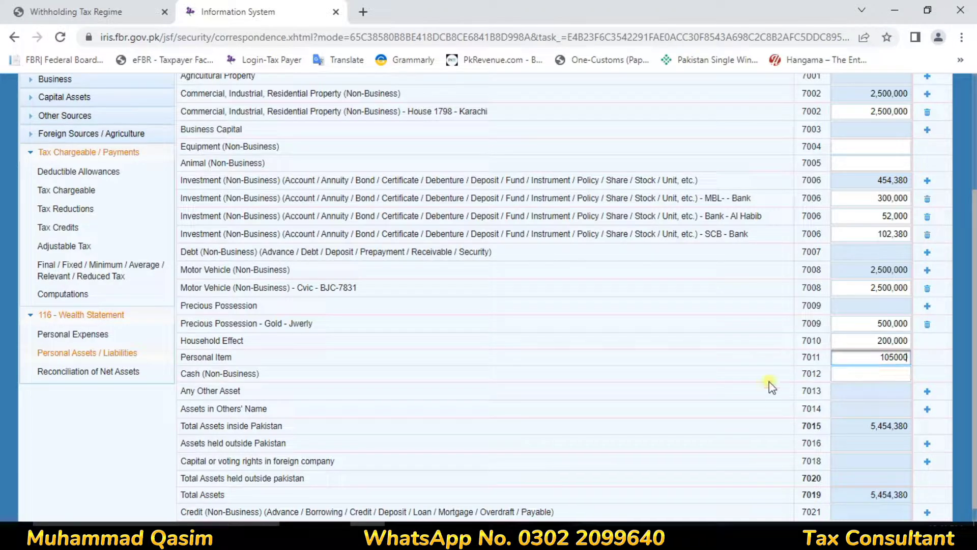
{"action": "left_click", "coordinate": [762, 360]}
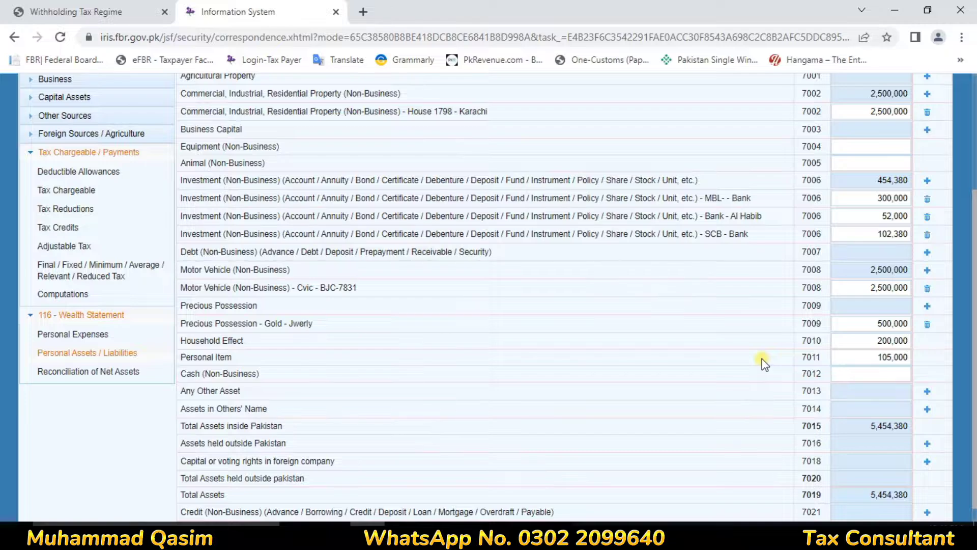
Examine the Cash (Non-Business) and Debt (Non-Business) rows of the personal assets list.
{"action": "scroll", "coordinate": [763, 362], "scroll_direction": "down", "scroll_amount": 1}
{"action": "left_click_drag", "start_coordinate": [195, 356], "coordinate": [259, 356]}
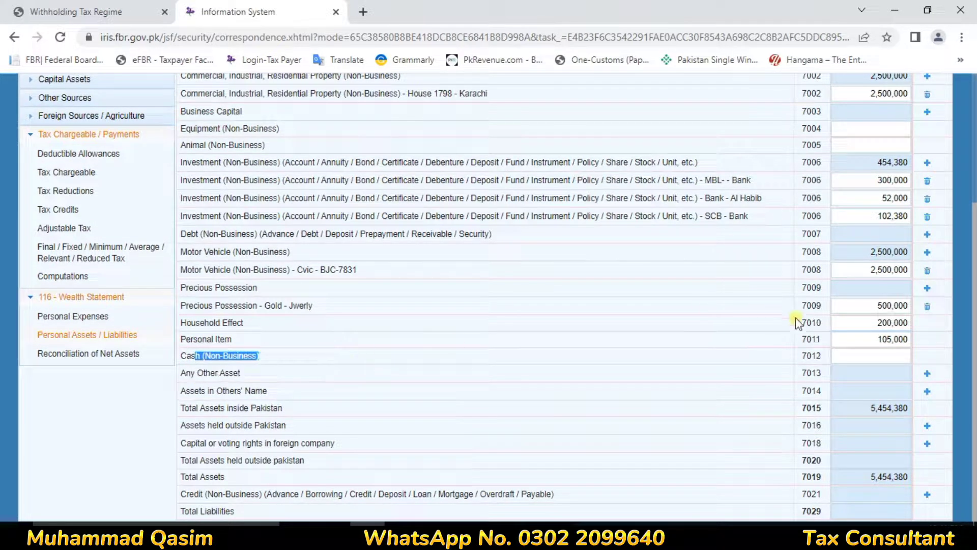
{"action": "left_click", "coordinate": [894, 339]}
{"action": "left_click", "coordinate": [898, 356]}
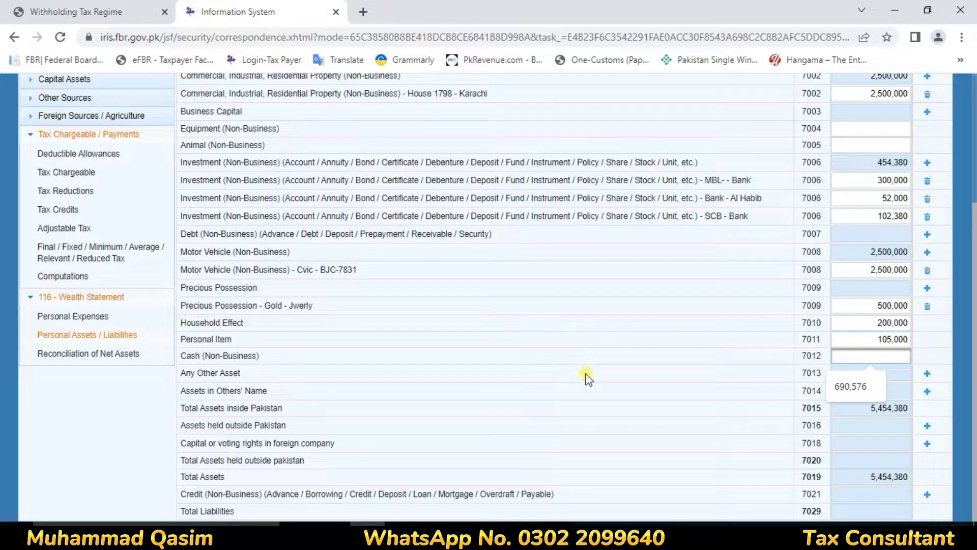
{"action": "left_click_drag", "start_coordinate": [191, 238], "coordinate": [875, 235]}
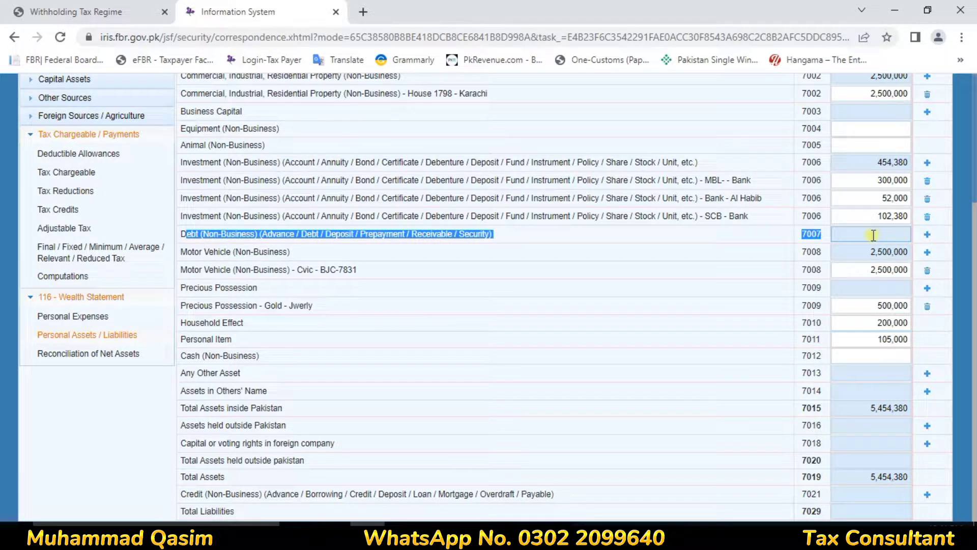
{"action": "left_click", "coordinate": [499, 229]}
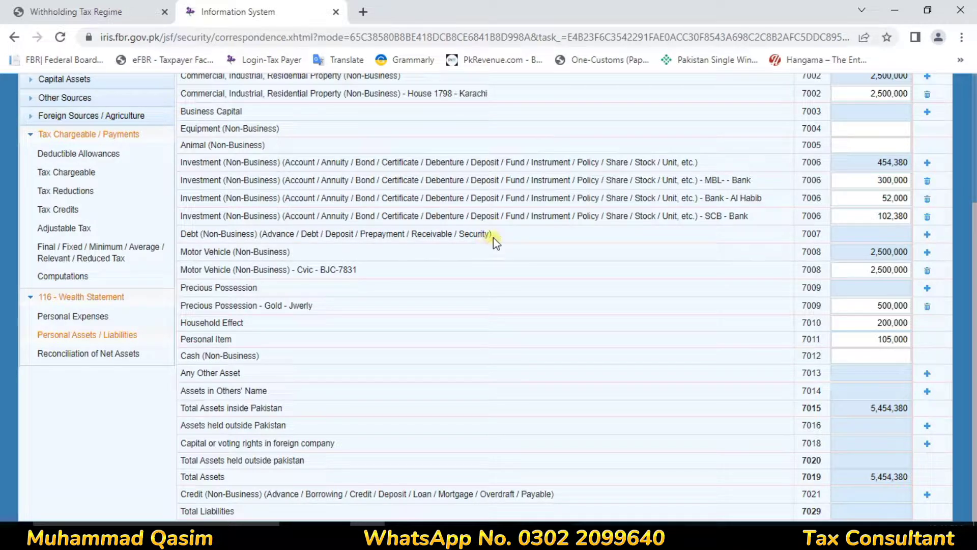
{"action": "left_click_drag", "start_coordinate": [493, 237], "coordinate": [201, 235]}
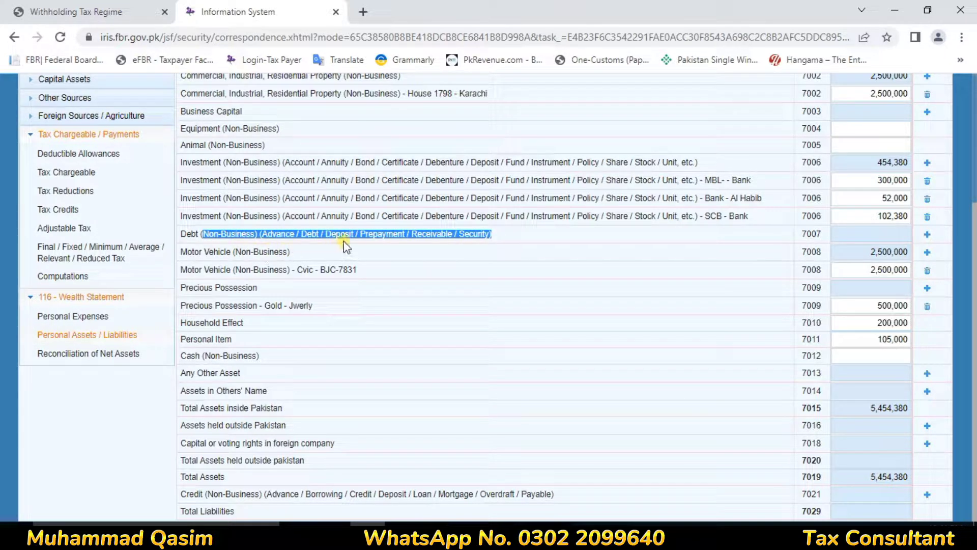
{"action": "left_click", "coordinate": [325, 230]}
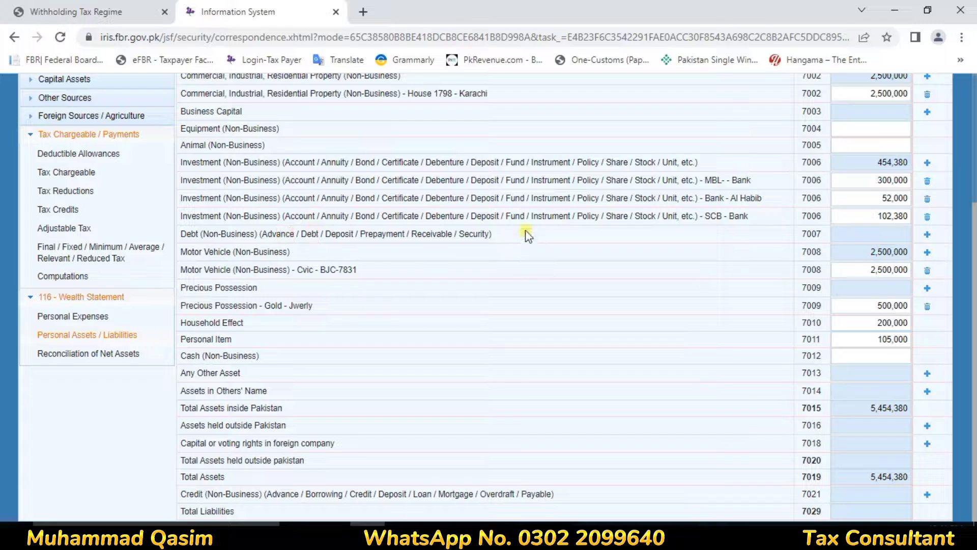
Add a Debt (Non-Business) entry with Home BC as debtor and "." as contents, and set its amount to 50,000.
{"action": "left_click", "coordinate": [927, 237]}
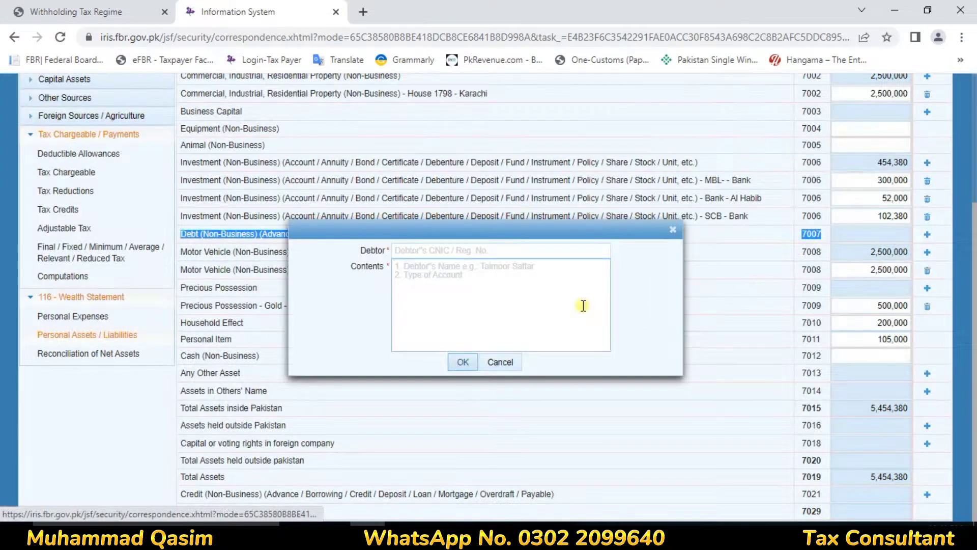
{"action": "left_click", "coordinate": [413, 254]}
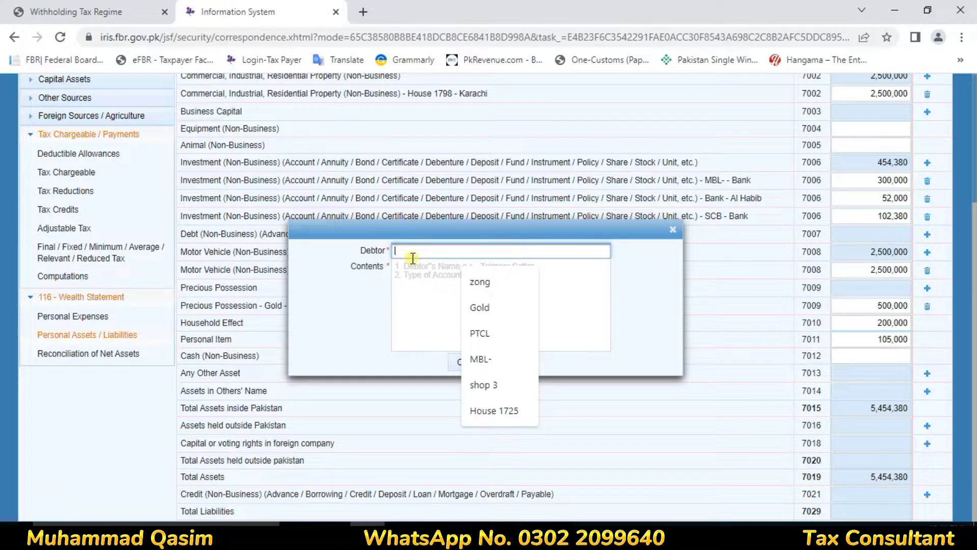
{"action": "type", "text": "Home "}
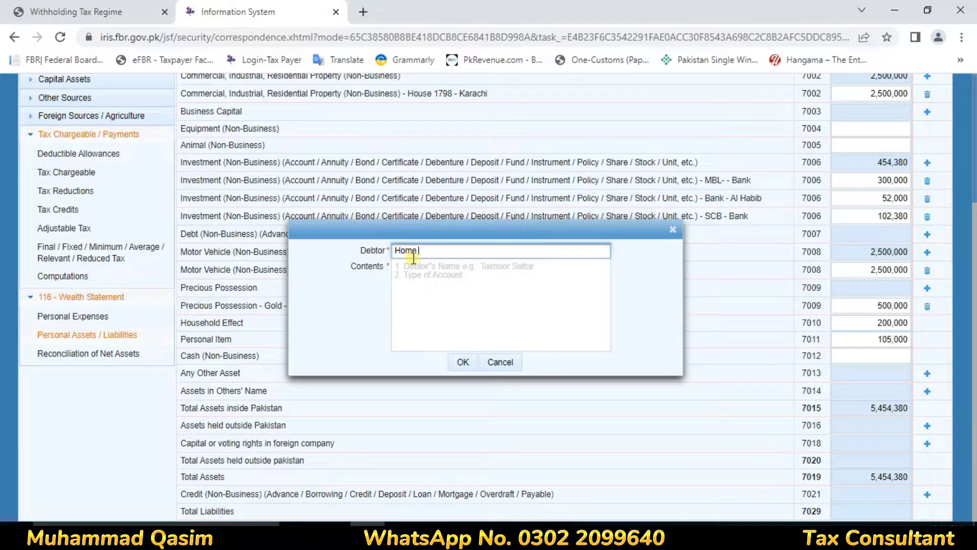
{"action": "type", "text": "BC"}
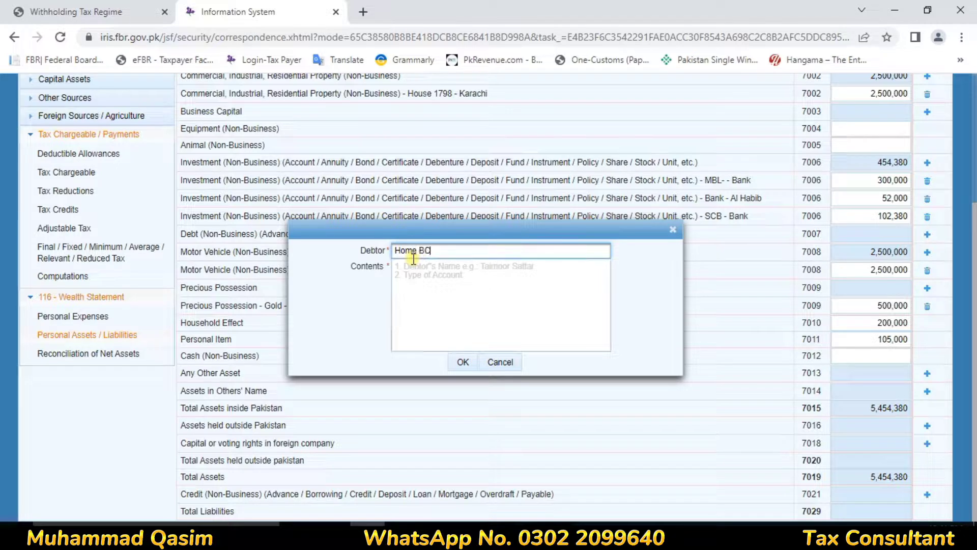
{"action": "left_click", "coordinate": [427, 266]}
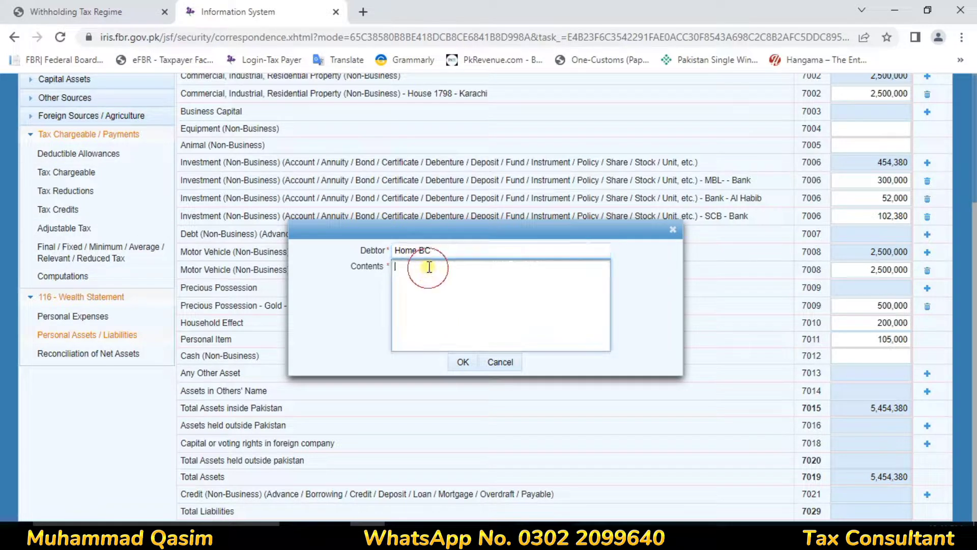
{"action": "left_click", "coordinate": [440, 251]}
{"action": "left_click", "coordinate": [466, 269]}
{"action": "type", "text": "."}
{"action": "left_click", "coordinate": [462, 362]}
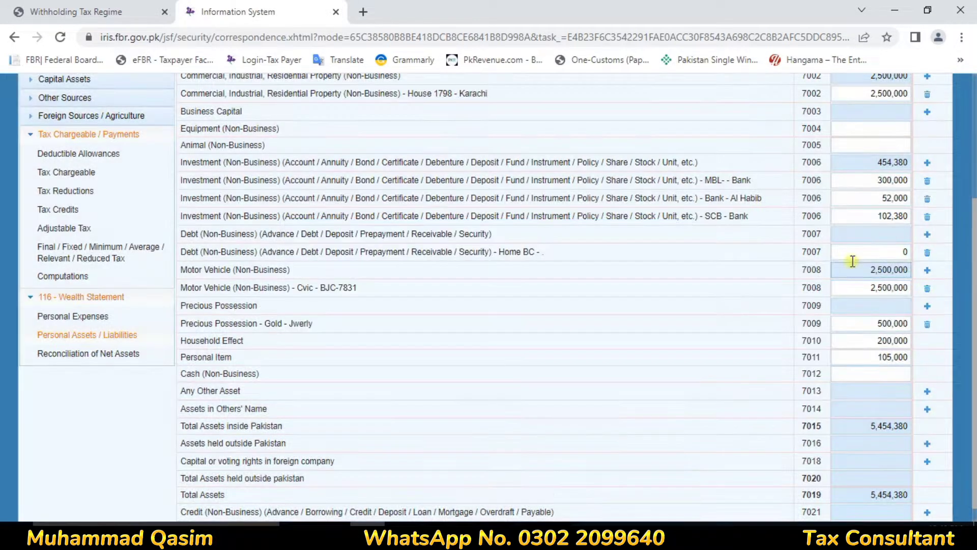
{"action": "double_click", "coordinate": [905, 251]}
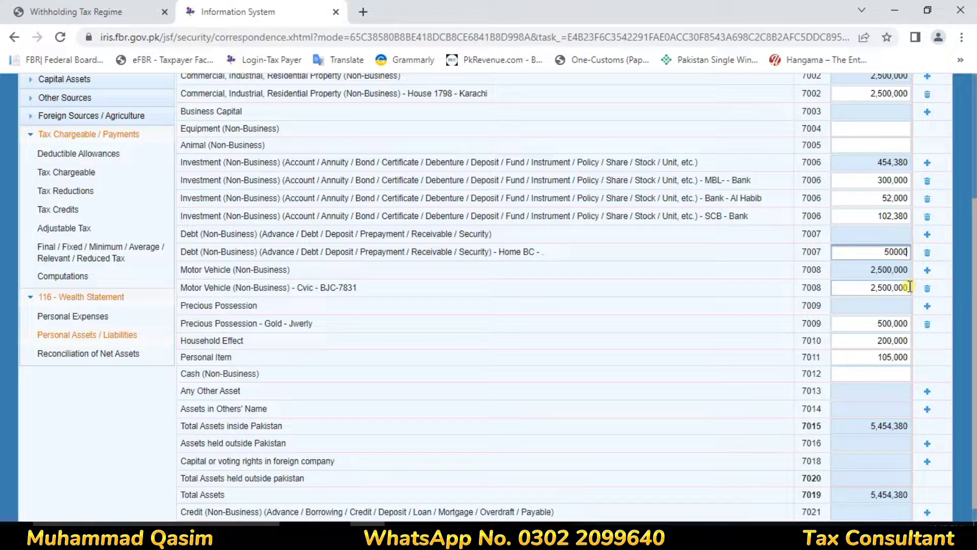
{"action": "left_click", "coordinate": [742, 318]}
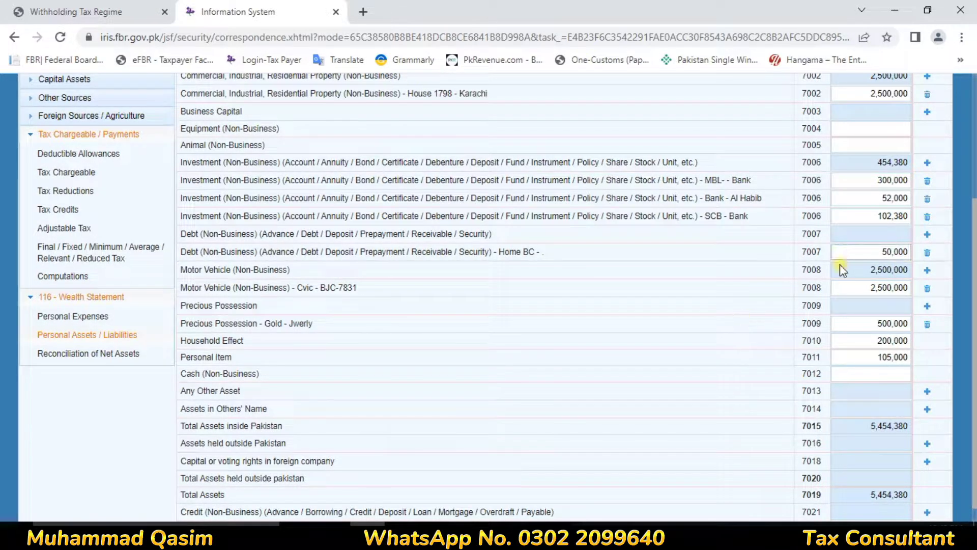
Set the Cash (Non-Business) amount to 250,000 in the personal assets list.
{"action": "left_click", "coordinate": [901, 374]}
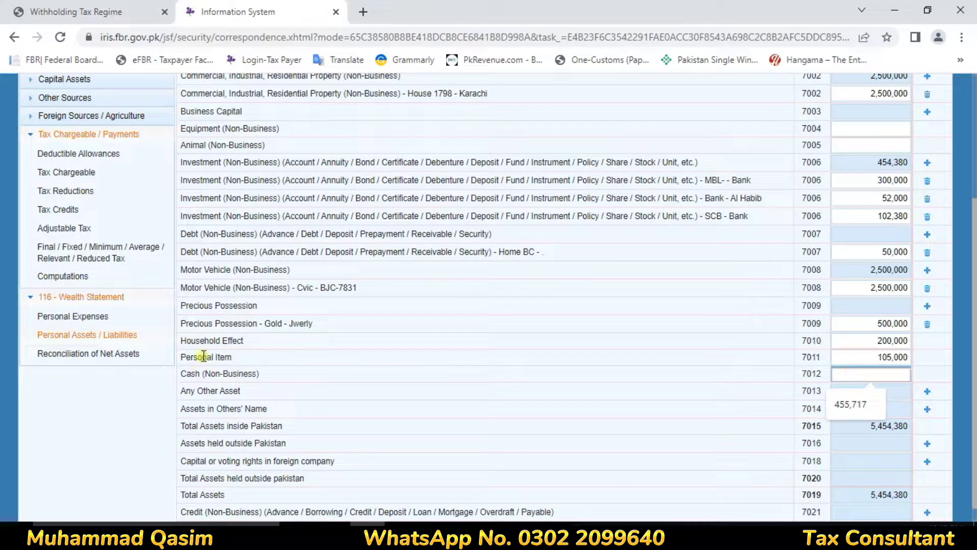
{"action": "left_click_drag", "start_coordinate": [201, 372], "coordinate": [857, 373]}
{"action": "left_click", "coordinate": [856, 373]}
{"action": "type", "text": "250000"}
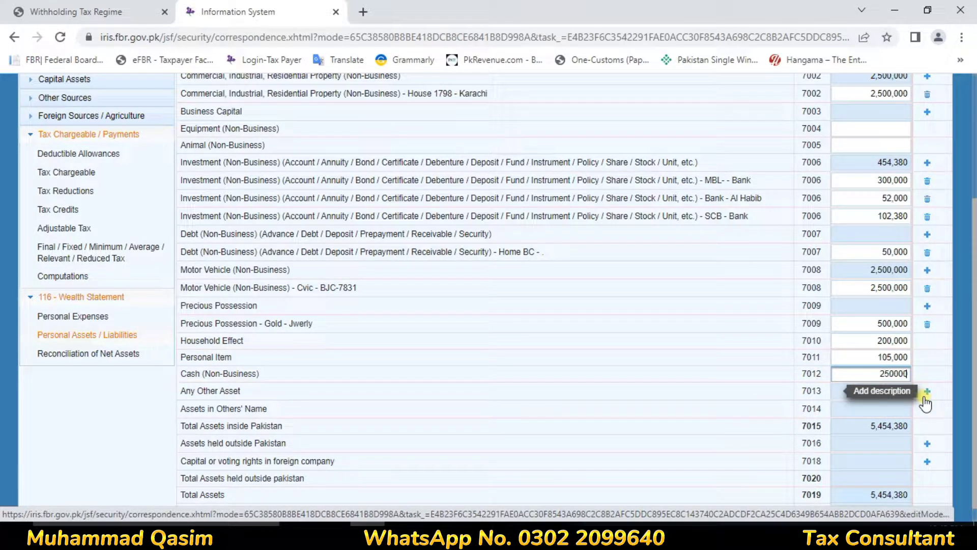
{"action": "left_click", "coordinate": [769, 370]}
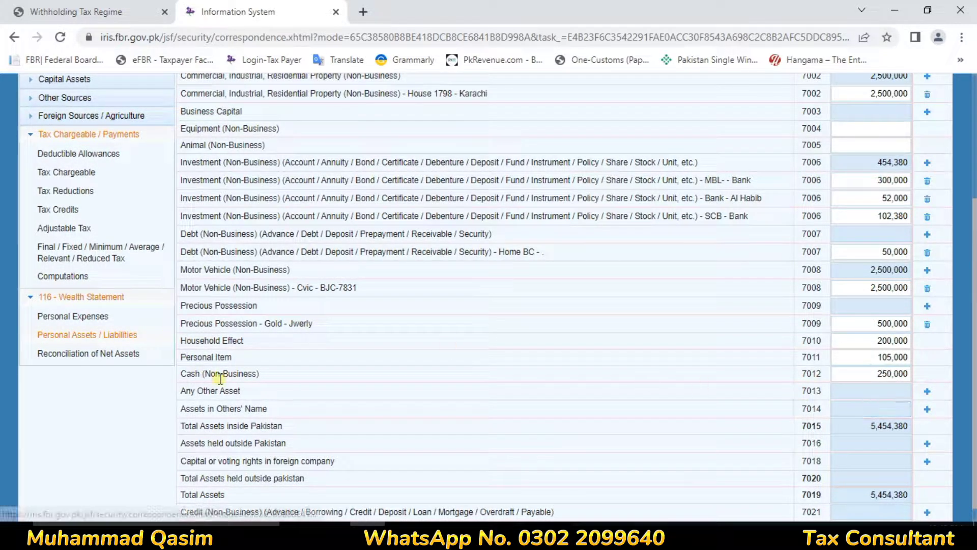
Examine the Cash, Any Other Asset, Assets in Others' Name and Credit (Non-Business) rows of the personal assets list.
{"action": "left_click_drag", "start_coordinate": [209, 373], "coordinate": [598, 392]}
{"action": "scroll", "coordinate": [702, 417], "scroll_direction": "down", "scroll_amount": 1}
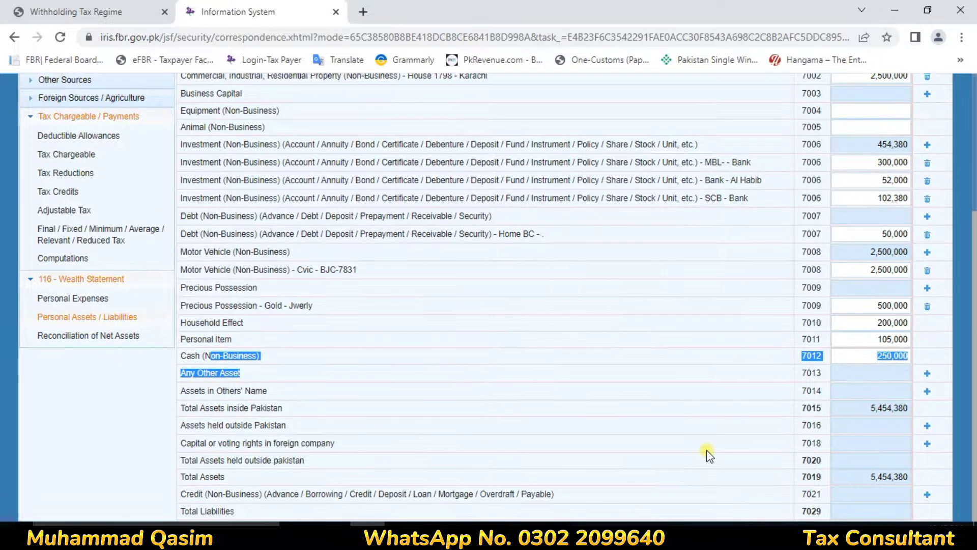
{"action": "left_click", "coordinate": [316, 337]}
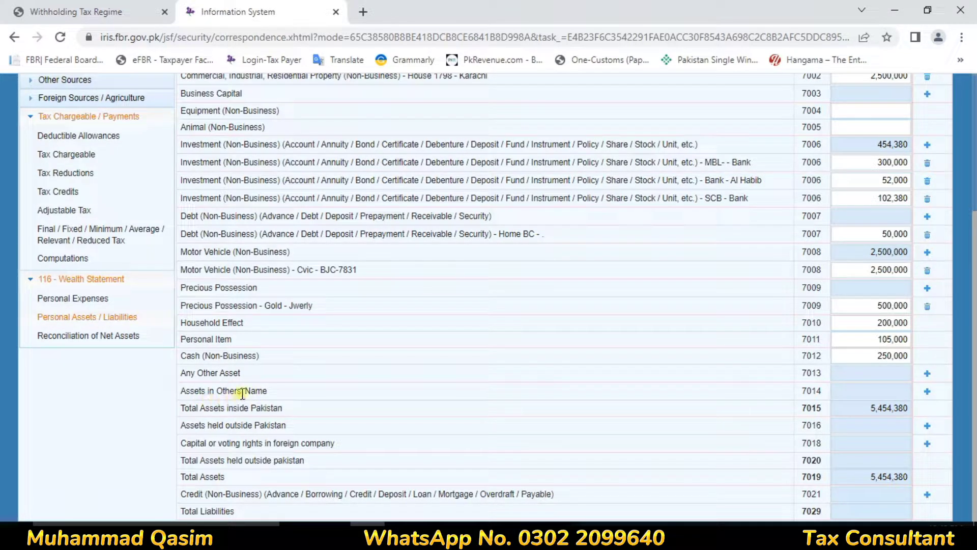
{"action": "left_click_drag", "start_coordinate": [185, 391], "coordinate": [355, 392]}
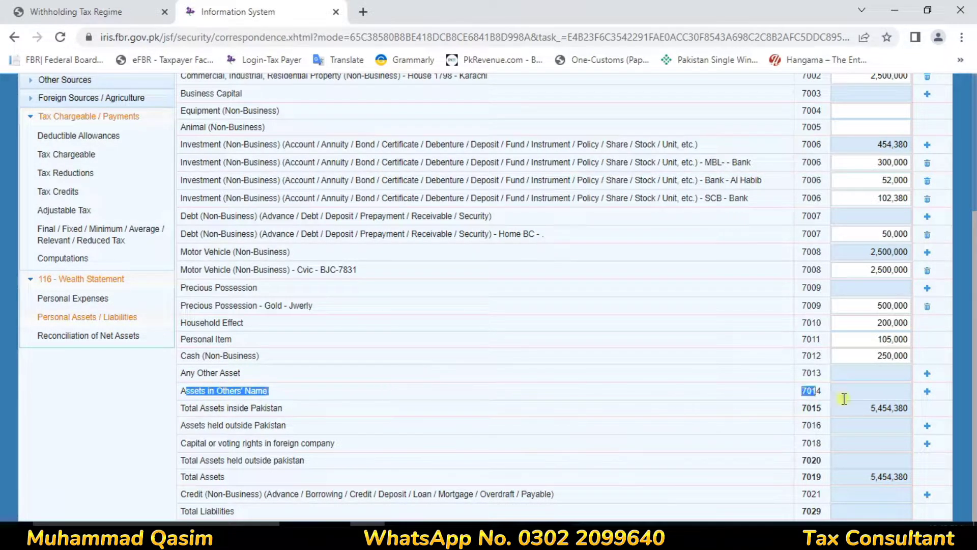
{"action": "left_click", "coordinate": [872, 392]}
{"action": "left_click_drag", "start_coordinate": [185, 372], "coordinate": [953, 392]}
{"action": "left_click", "coordinate": [874, 371]}
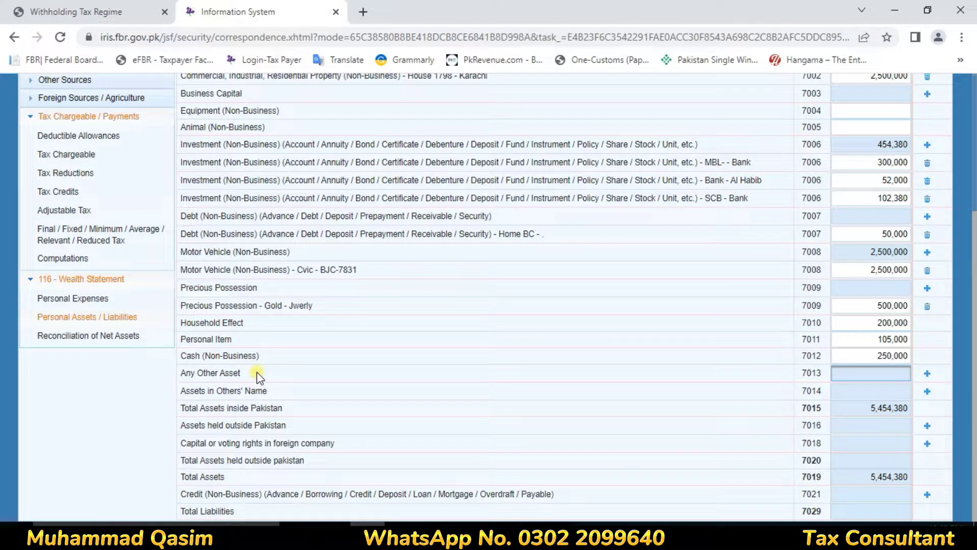
{"action": "left_click_drag", "start_coordinate": [195, 374], "coordinate": [927, 375]}
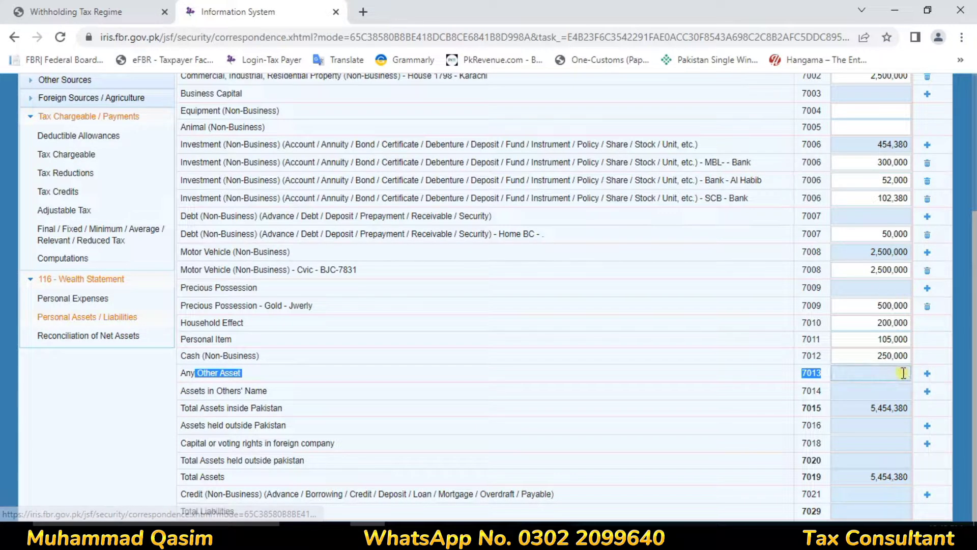
{"action": "left_click", "coordinate": [904, 373]}
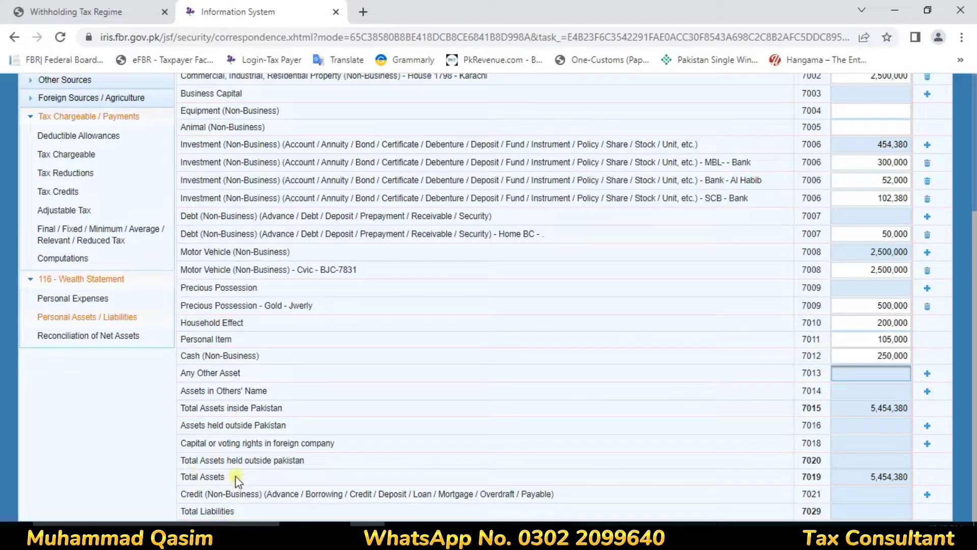
{"action": "left_click_drag", "start_coordinate": [199, 494], "coordinate": [567, 489]}
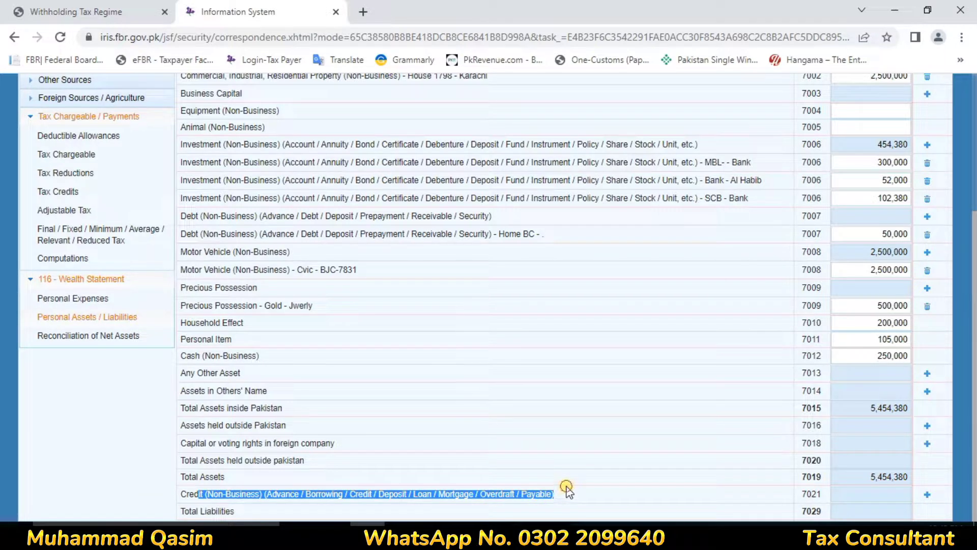
{"action": "left_click", "coordinate": [568, 490]}
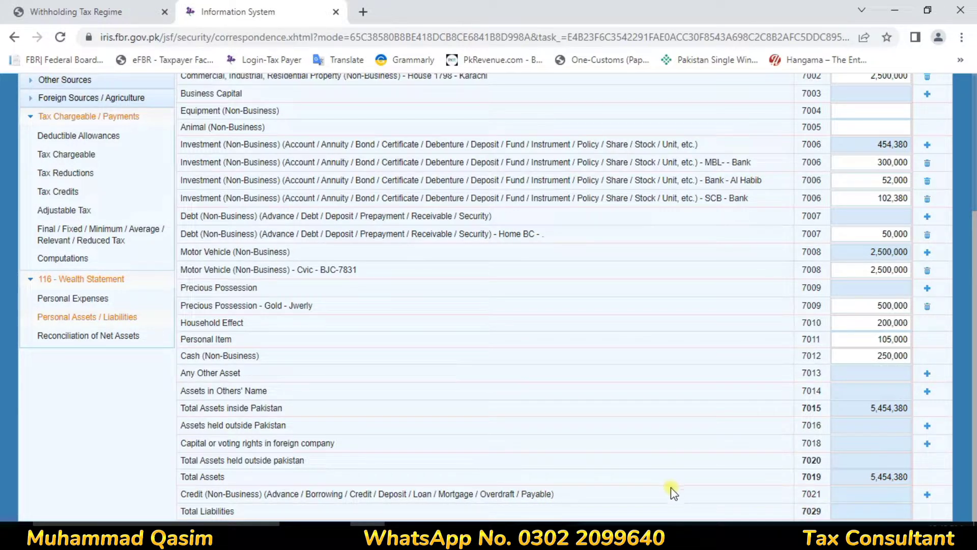
Recalculate the return with the new asset amounts and open the wealth statement's Reconciliation of Net Assets.
{"action": "scroll", "coordinate": [671, 487], "scroll_direction": "up", "scroll_amount": 4}
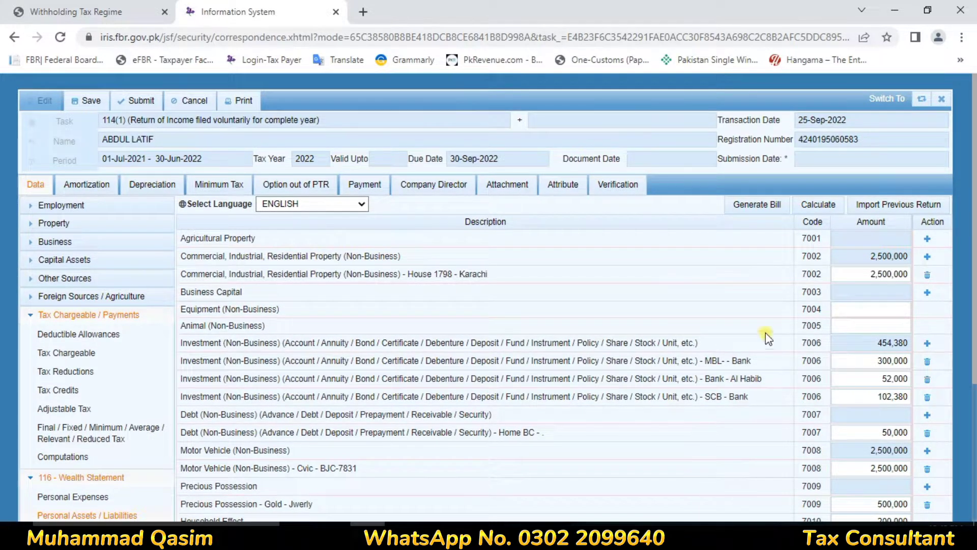
{"action": "left_click", "coordinate": [814, 204]}
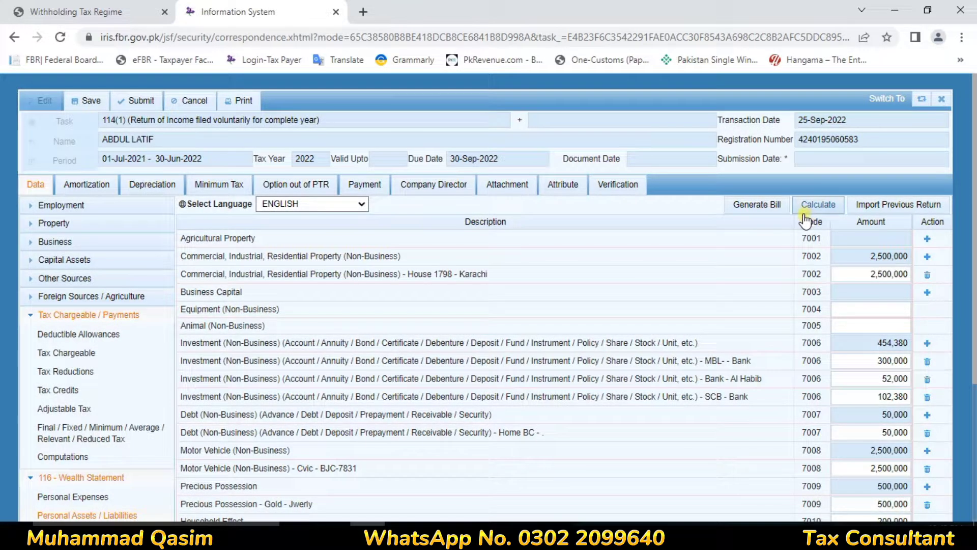
{"action": "left_click", "coordinate": [805, 207]}
{"action": "scroll", "coordinate": [524, 312], "scroll_direction": "down", "scroll_amount": 3}
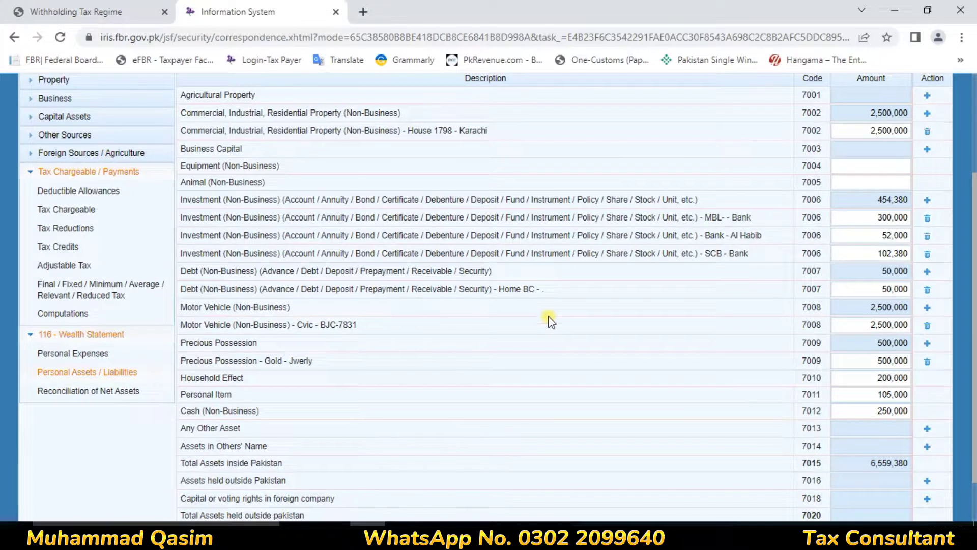
{"action": "scroll", "coordinate": [547, 321], "scroll_direction": "up", "scroll_amount": 3}
{"action": "left_click", "coordinate": [818, 204]}
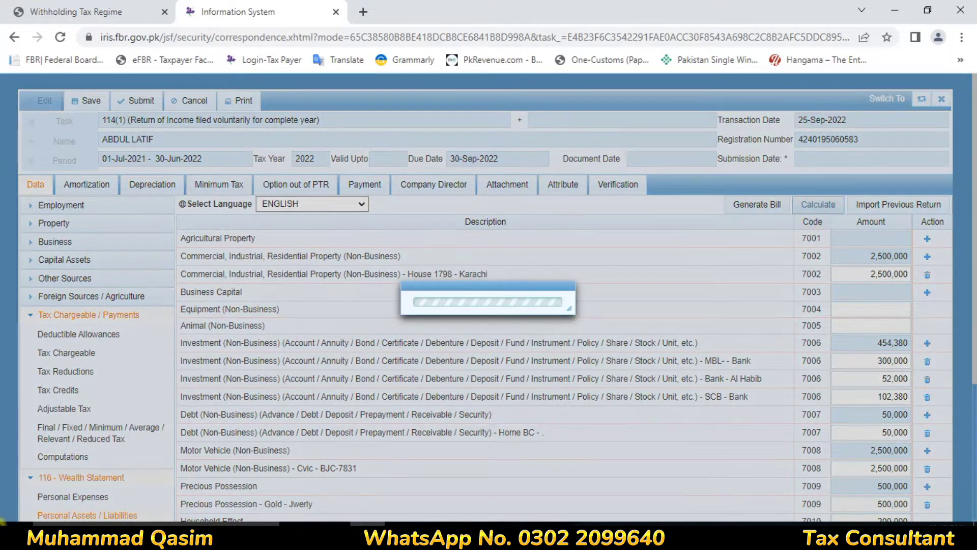
{"action": "scroll", "coordinate": [116, 453], "scroll_direction": "down", "scroll_amount": 4}
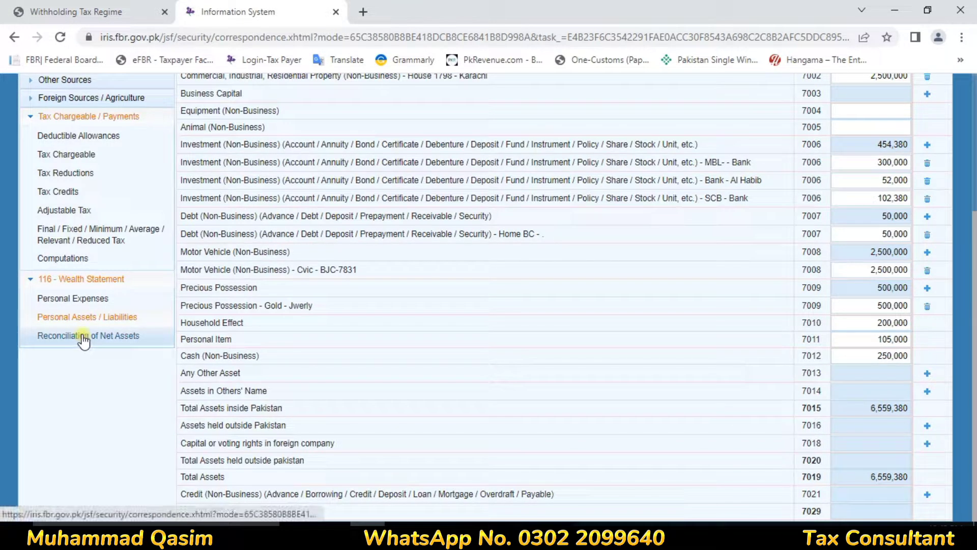
{"action": "left_click", "coordinate": [83, 337]}
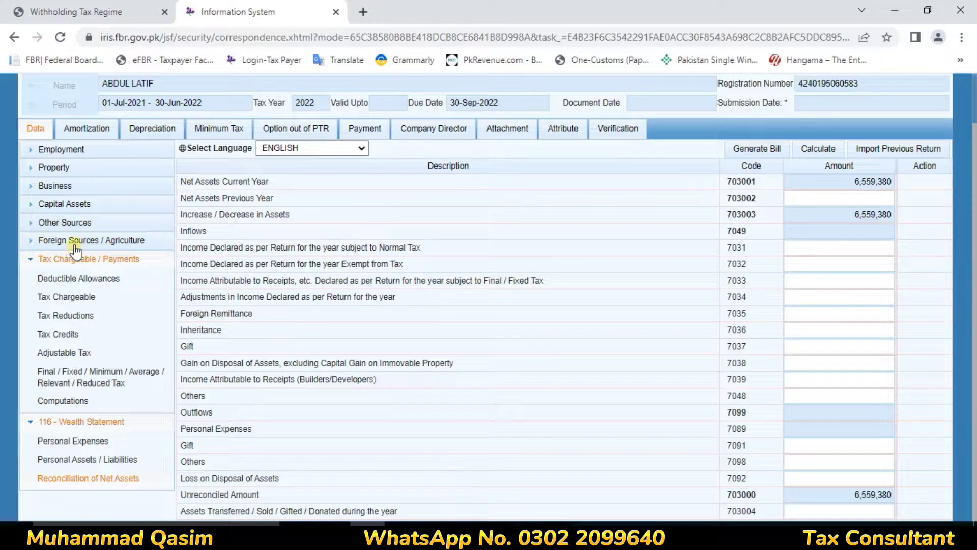
Examine the business section's Other Revenues and its Management, Administrative, Selling & Financial Expenses.
{"action": "left_click", "coordinate": [63, 400]}
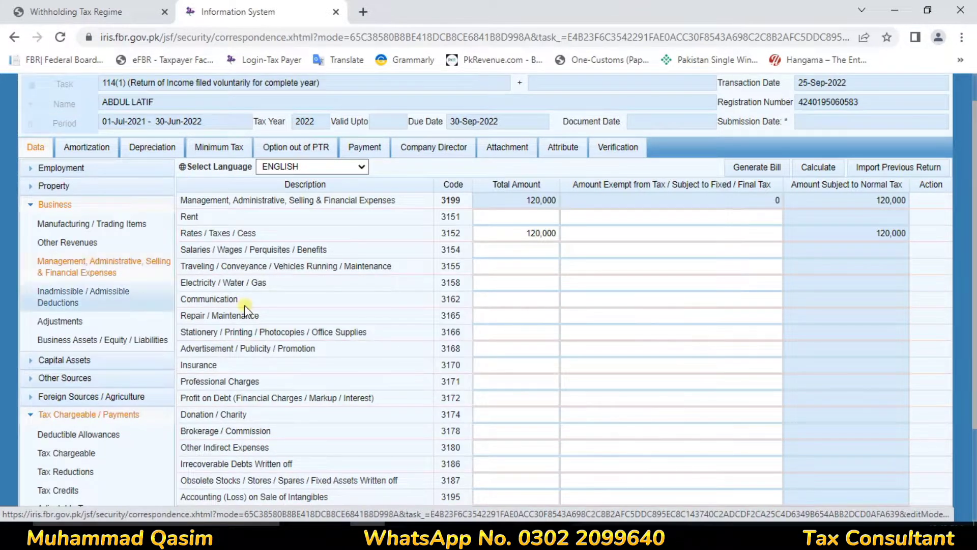
{"action": "scroll", "coordinate": [255, 303], "scroll_direction": "down", "scroll_amount": 4}
{"action": "scroll", "coordinate": [246, 286], "scroll_direction": "up", "scroll_amount": 5}
{"action": "left_click", "coordinate": [64, 277]}
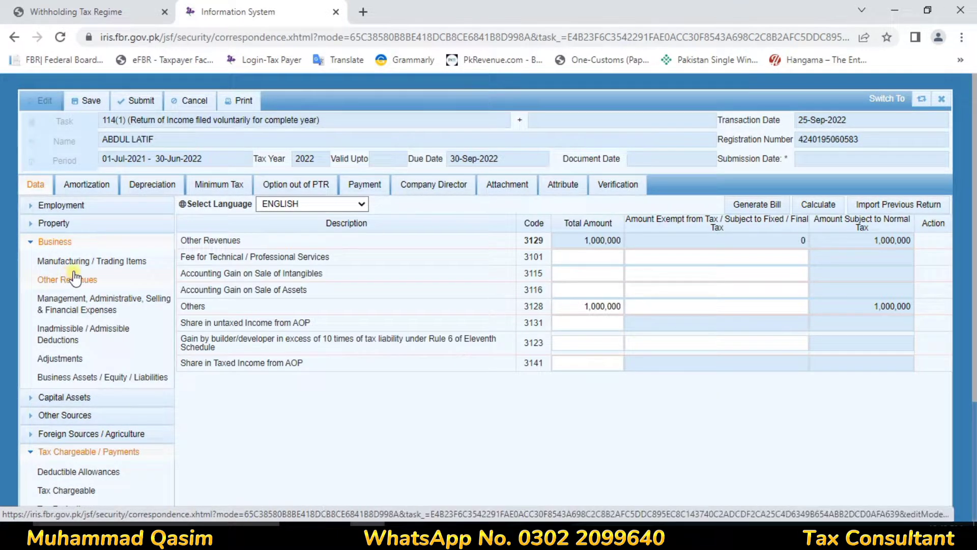
{"action": "left_click", "coordinate": [87, 305]}
{"action": "scroll", "coordinate": [91, 311], "scroll_direction": "down", "scroll_amount": 3}
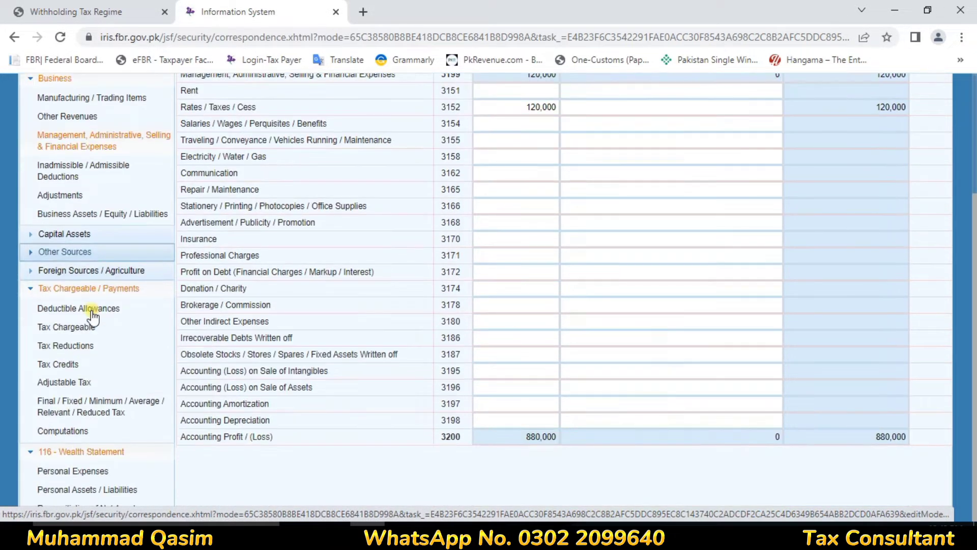
{"action": "scroll", "coordinate": [91, 311], "scroll_direction": "up", "scroll_amount": 3}
{"action": "scroll", "coordinate": [91, 312], "scroll_direction": "down", "scroll_amount": 3}
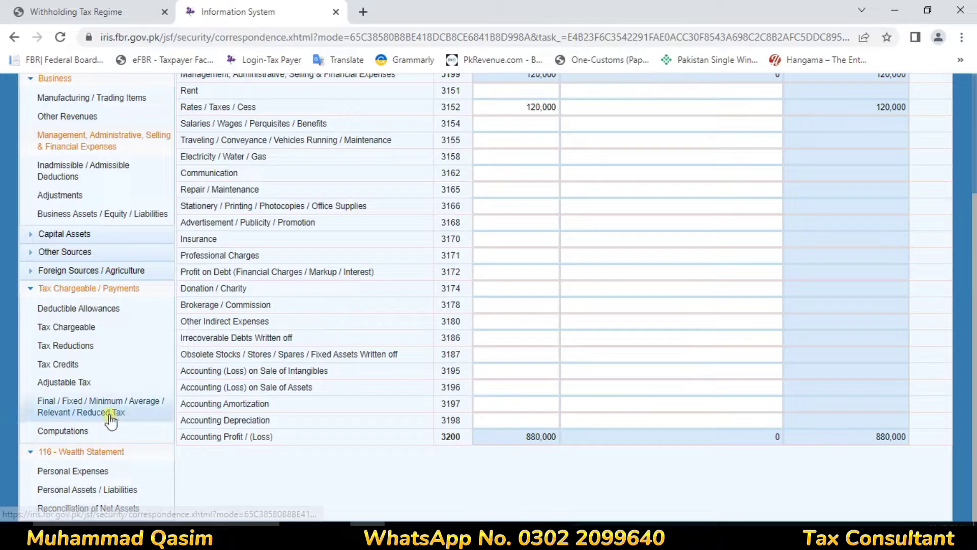
Set the total amount of the Rates / Taxes / Cess business expense to 0 and recalculate the return.
{"action": "left_click", "coordinate": [524, 102]}
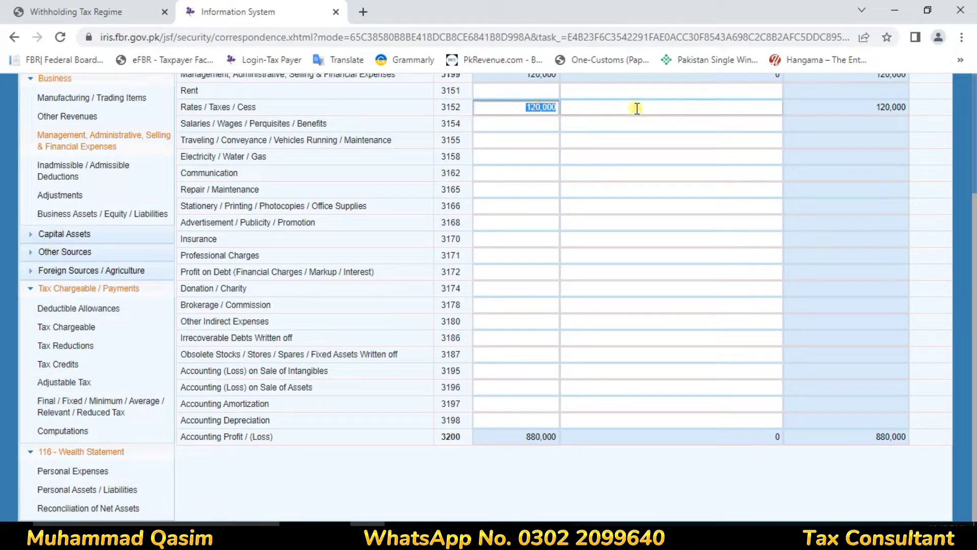
{"action": "type", "text": "0"}
{"action": "scroll", "coordinate": [764, 204], "scroll_direction": "up", "scroll_amount": 3}
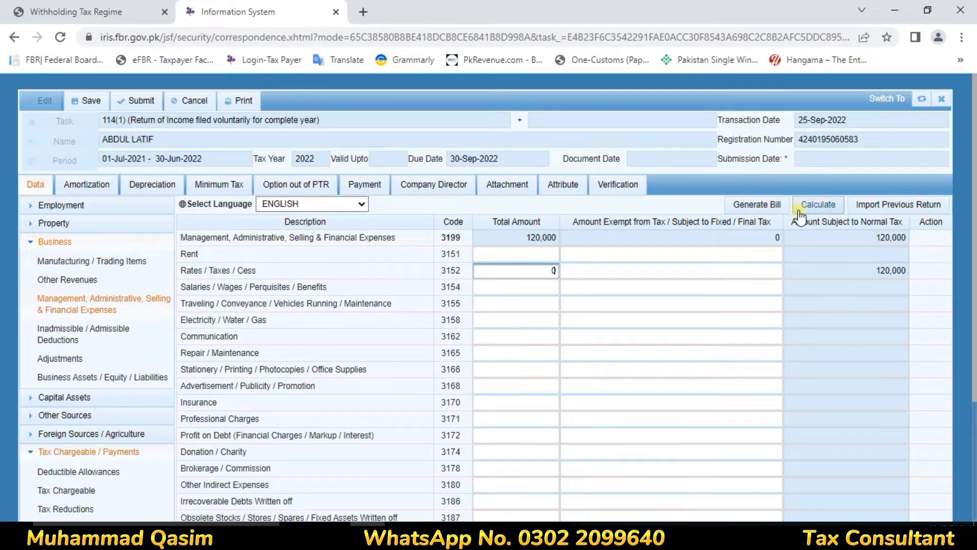
{"action": "left_click", "coordinate": [818, 204]}
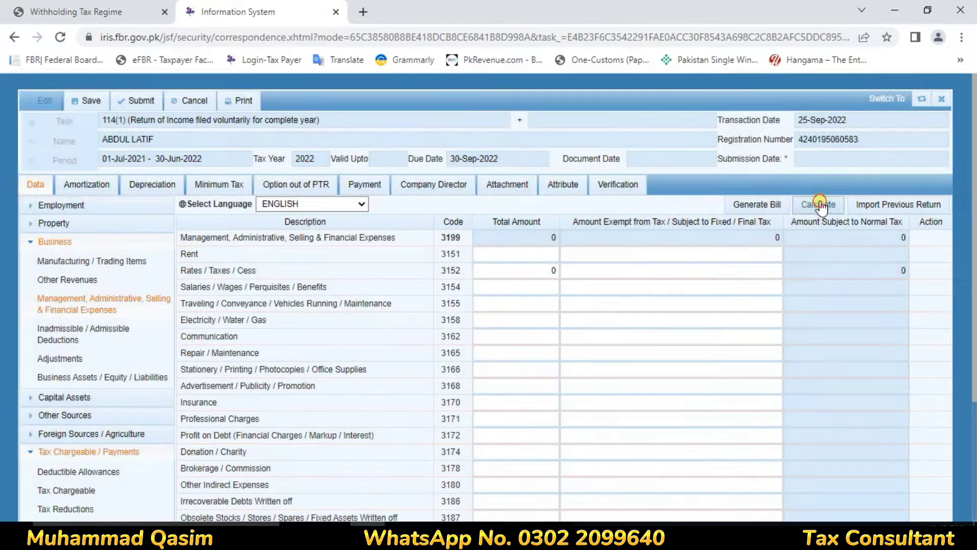
{"action": "left_click", "coordinate": [819, 202]}
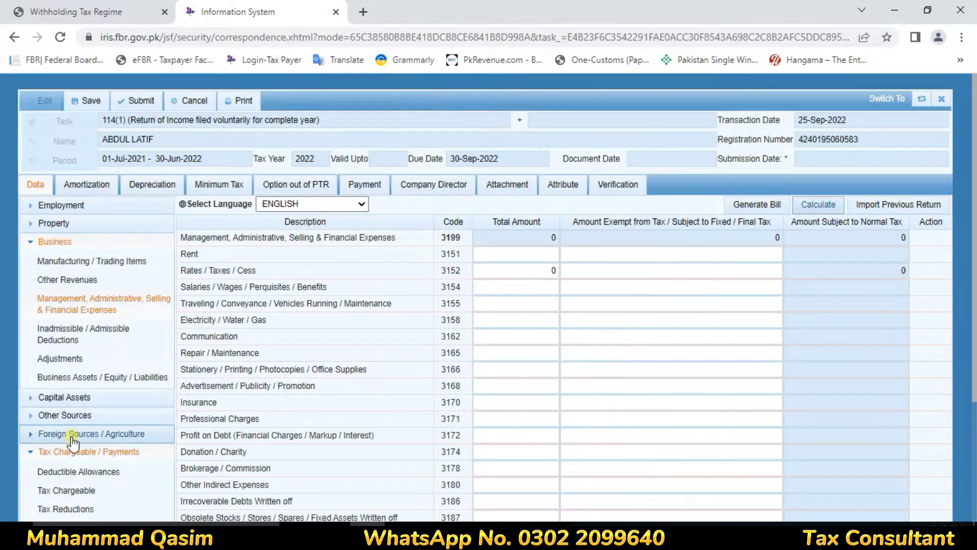
Examine the Final / Fixed / Minimum / Average / Relevant / Reduced Tax section of the return.
{"action": "scroll", "coordinate": [74, 435], "scroll_direction": "down", "scroll_amount": 3}
{"action": "left_click", "coordinate": [91, 407]}
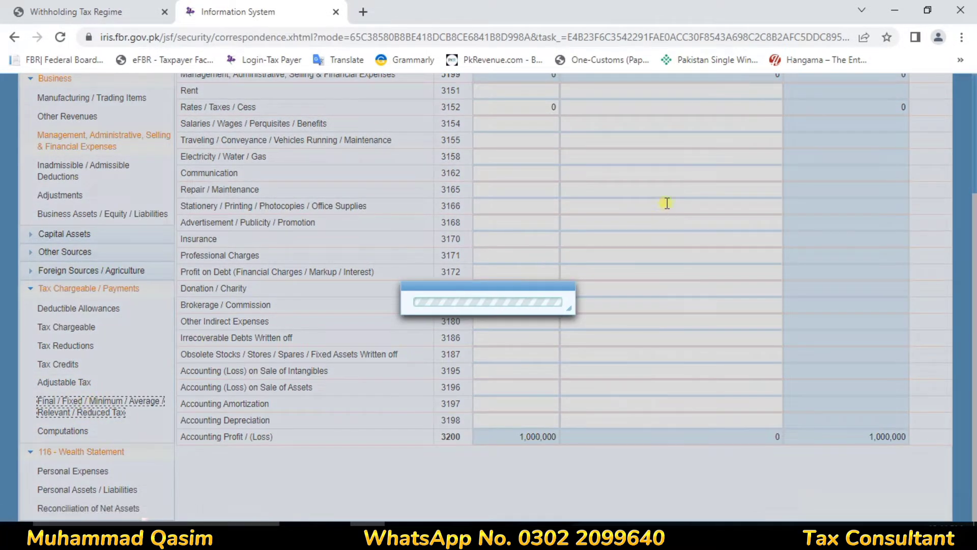
{"action": "scroll", "coordinate": [662, 223], "scroll_direction": "up", "scroll_amount": 3}
{"action": "scroll", "coordinate": [715, 229], "scroll_direction": "down", "scroll_amount": 7}
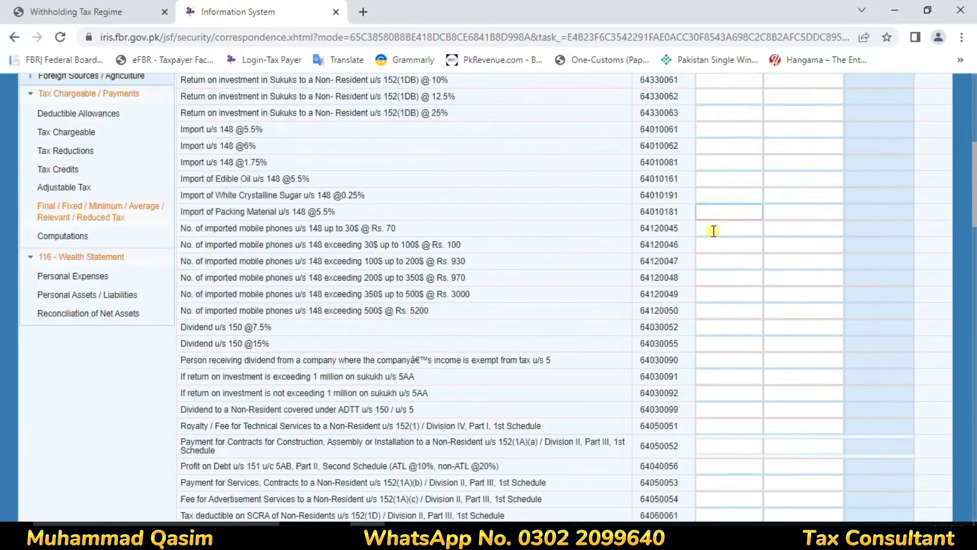
In the Reconciliation of Net Assets, set the income attributable to receipts subject to Final / Fixed Tax to 1,000,000.
{"action": "left_click", "coordinate": [110, 313]}
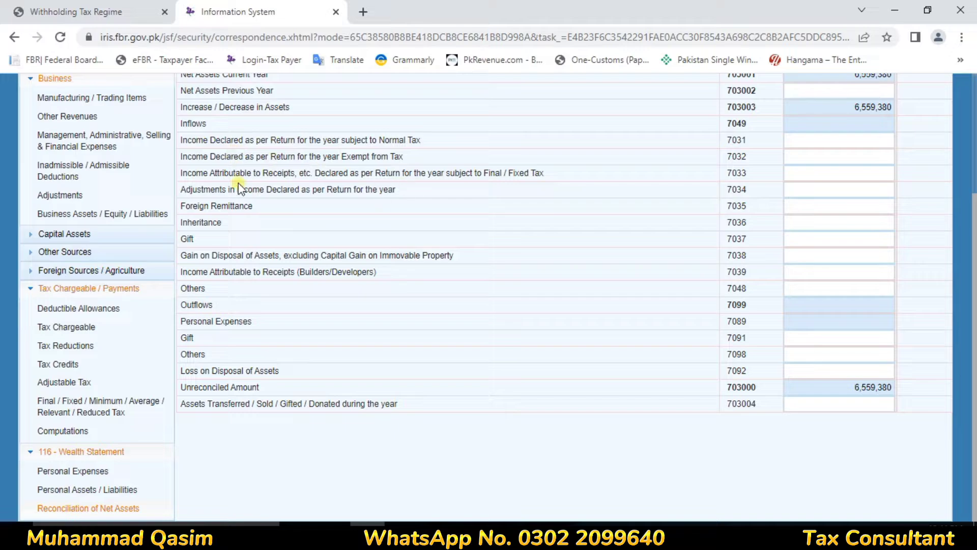
{"action": "left_click_drag", "start_coordinate": [198, 170], "coordinate": [559, 176]}
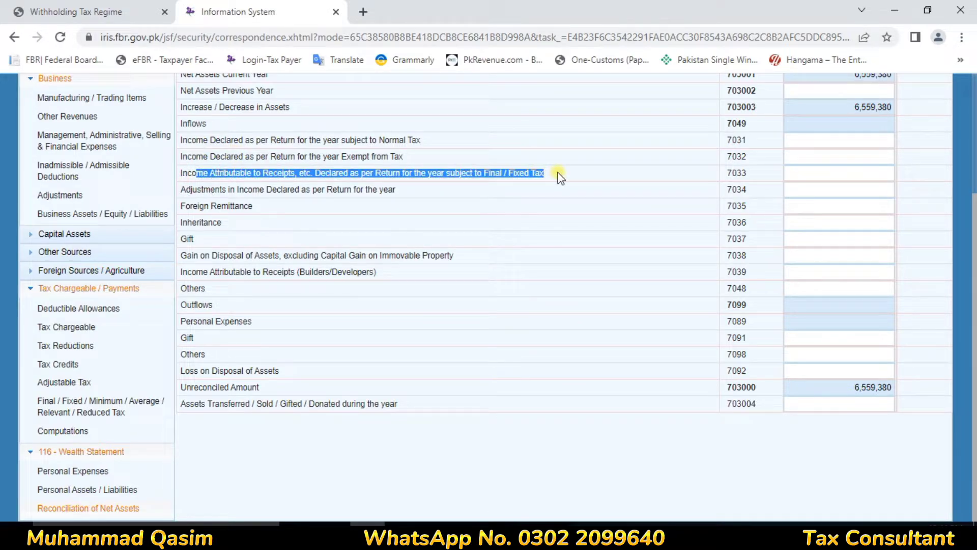
{"action": "left_click", "coordinate": [227, 206]}
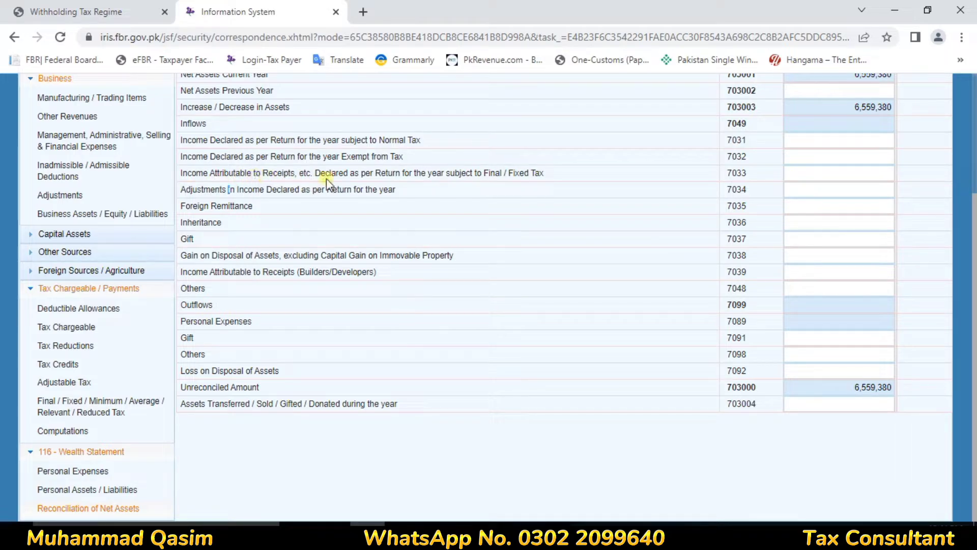
{"action": "left_click", "coordinate": [803, 176]}
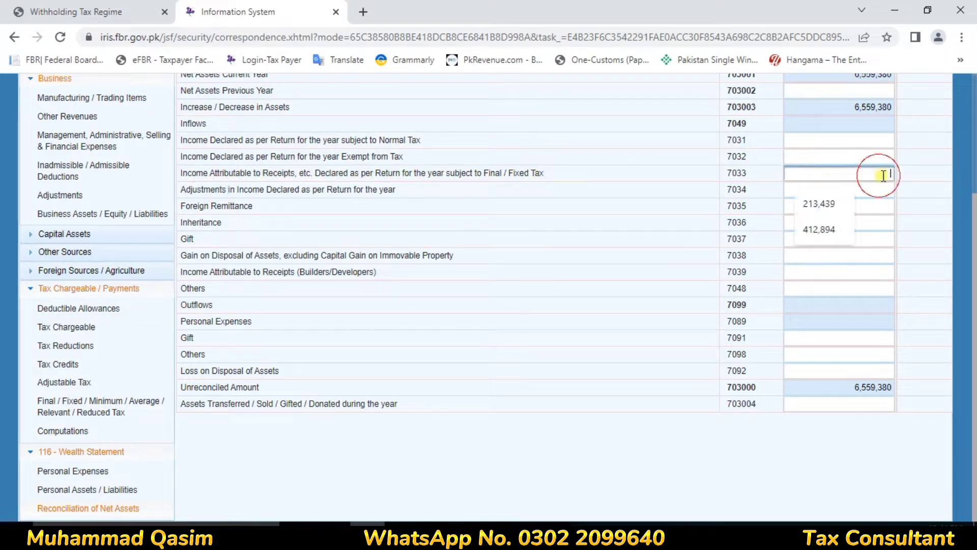
{"action": "type", "text": "1200000"}
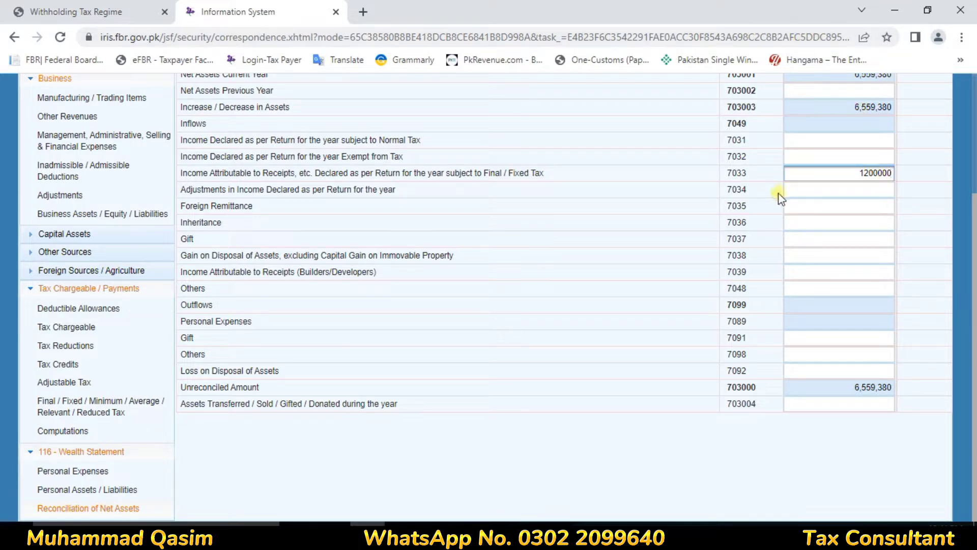
{"action": "key", "text": "BackSpace"}
{"action": "key", "text": "BackSpace"}
{"action": "key", "text": "BackSpace"}
{"action": "key", "text": "BackSpace"}
{"action": "key", "text": "BackSpace"}
{"action": "key", "text": "BackSpace"}
{"action": "key", "text": "BackSpace"}
{"action": "type", "text": "1000000"}
{"action": "left_click", "coordinate": [610, 161]}
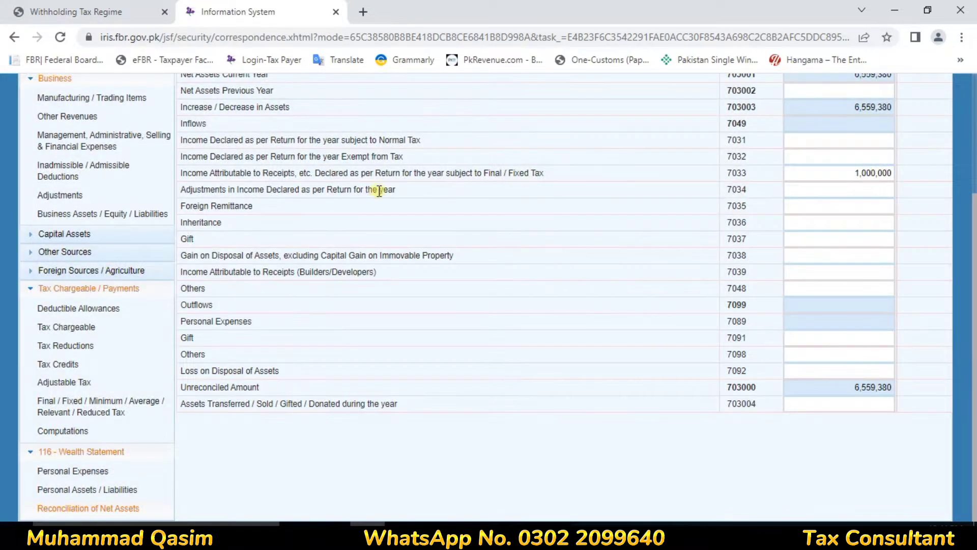
Recalculate the return with the declared inflow and check the Unreconciled Amount.
{"action": "scroll", "coordinate": [906, 219], "scroll_direction": "up", "scroll_amount": 3}
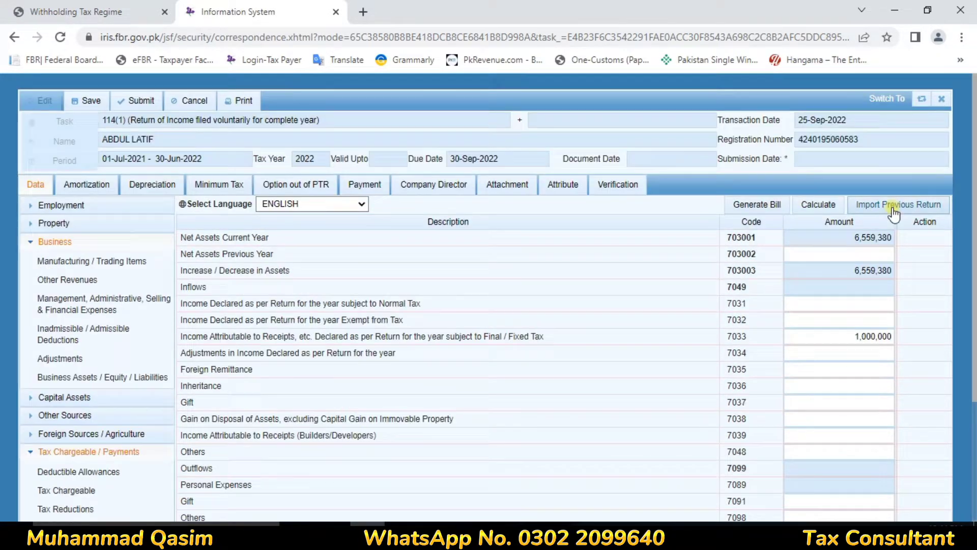
{"action": "left_click", "coordinate": [816, 204]}
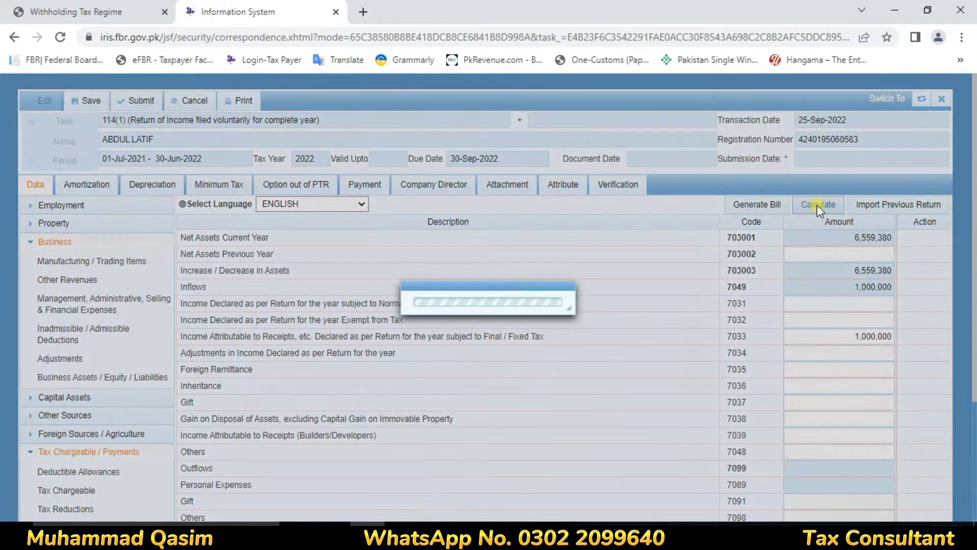
{"action": "scroll", "coordinate": [813, 293], "scroll_direction": "down", "scroll_amount": 3}
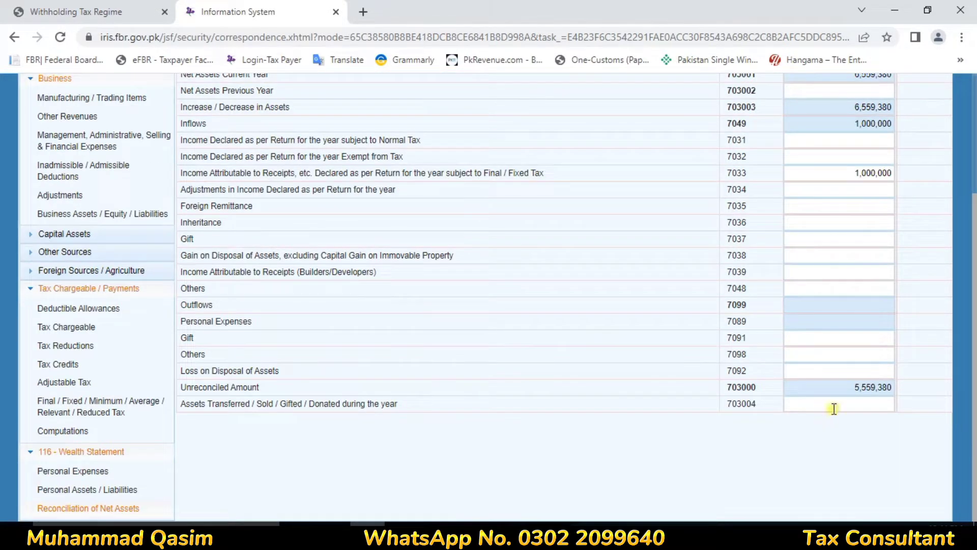
Set Rates / Taxes / Charge / Cess in the wealth statement's Personal Expenses to 120,000 and recalculate the return.
{"action": "left_click", "coordinate": [66, 470]}
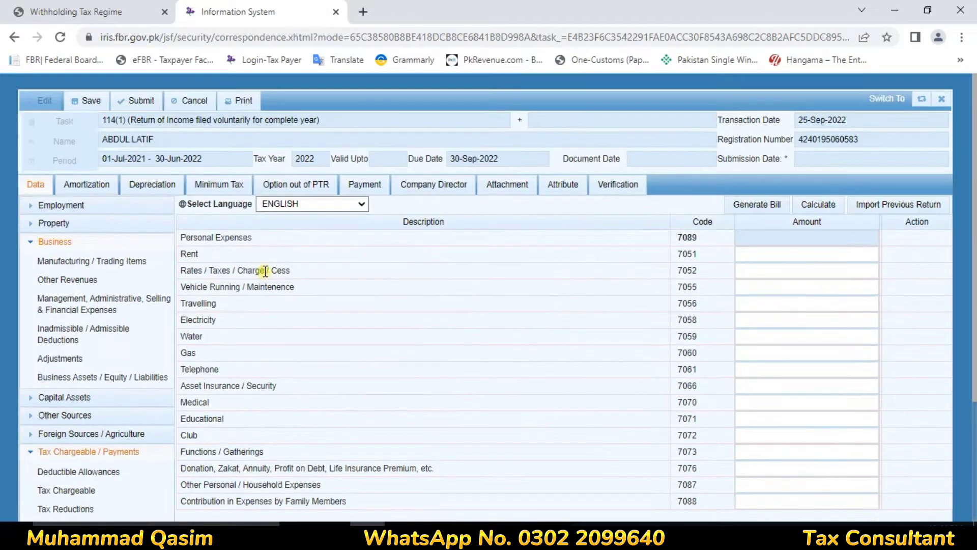
{"action": "left_click", "coordinate": [783, 273]}
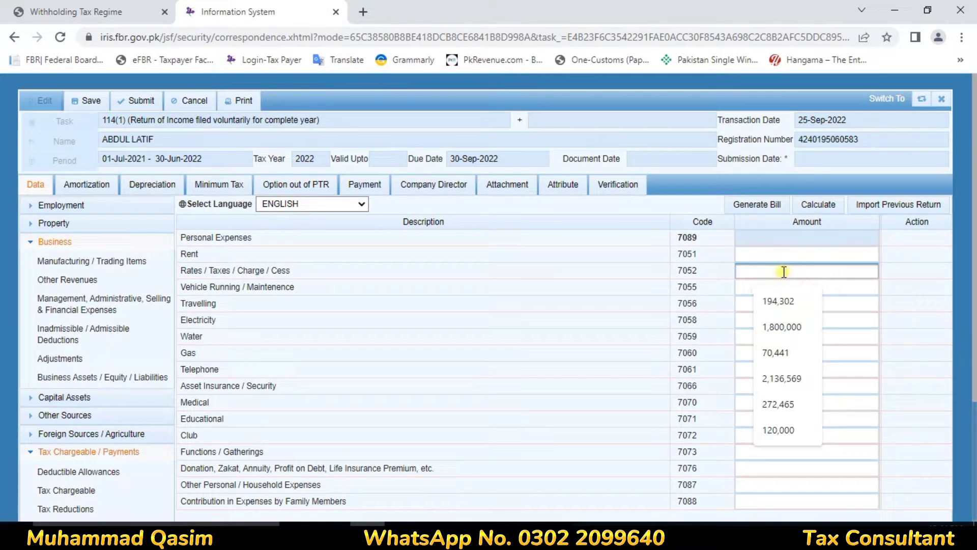
{"action": "type", "text": "120000"}
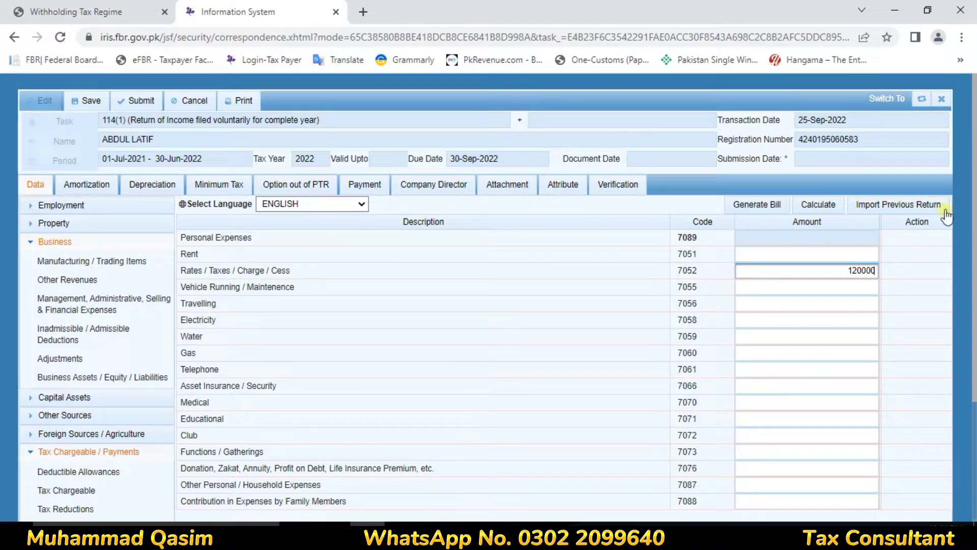
{"action": "left_click", "coordinate": [812, 214]}
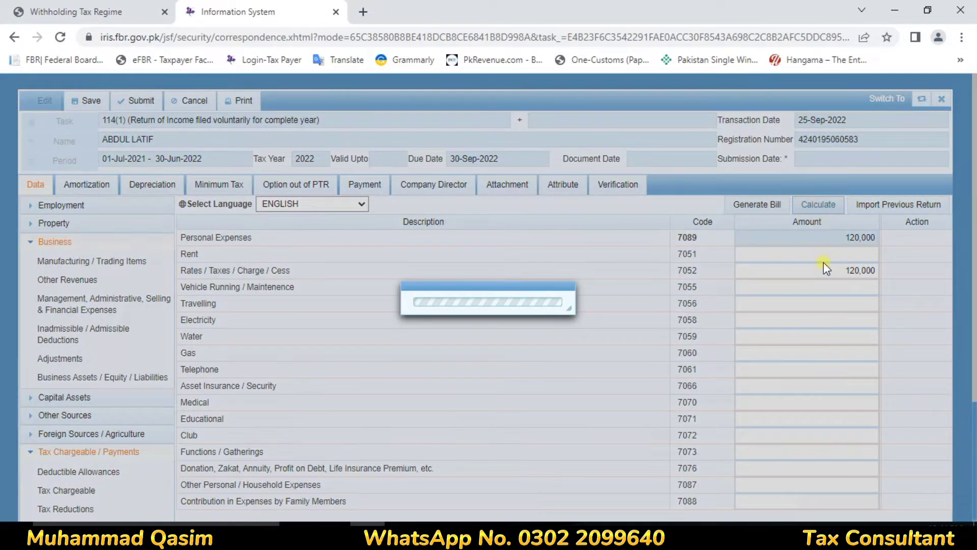
Set Other Personal / Household Expenses to 610,380 in the Personal Expenses list and recalculate the return.
{"action": "scroll", "coordinate": [820, 290], "scroll_direction": "down", "scroll_amount": 3}
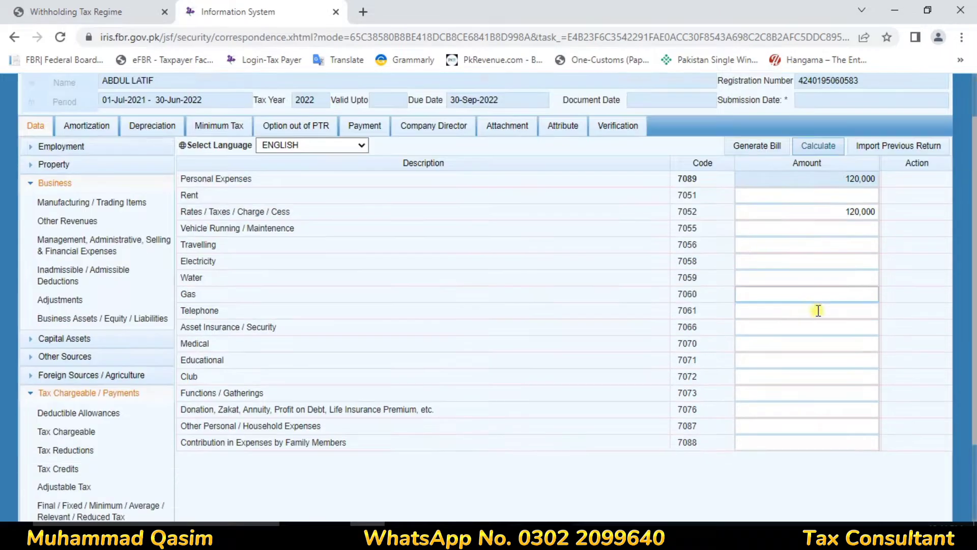
{"action": "left_click_drag", "start_coordinate": [188, 323], "coordinate": [337, 322]}
{"action": "scroll", "coordinate": [337, 316], "scroll_direction": "up", "scroll_amount": 1}
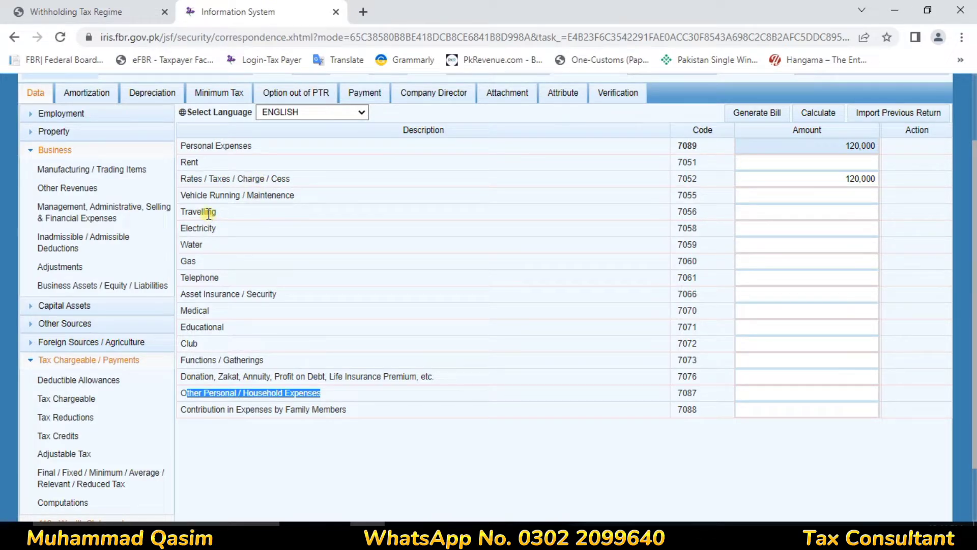
{"action": "left_click", "coordinate": [855, 202]}
{"action": "left_click", "coordinate": [842, 247]}
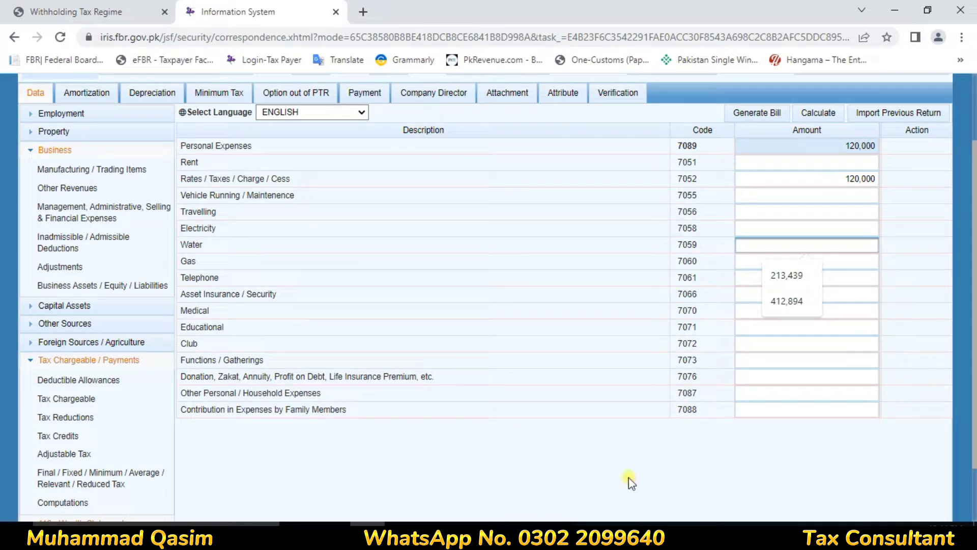
{"action": "left_click_drag", "start_coordinate": [204, 392], "coordinate": [403, 392]}
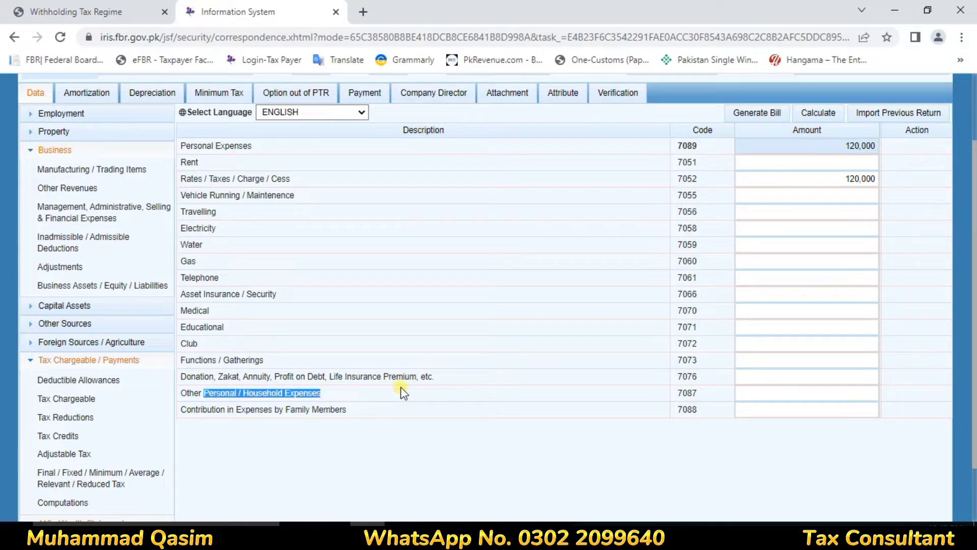
{"action": "left_click", "coordinate": [780, 392]}
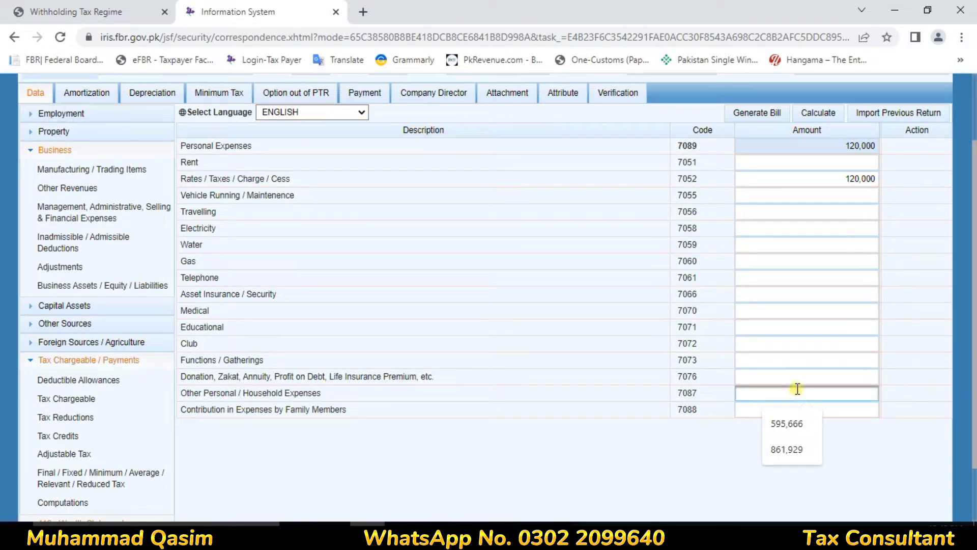
{"action": "key", "text": "Down"}
{"action": "key", "text": "Up"}
{"action": "type", "text": "6"}
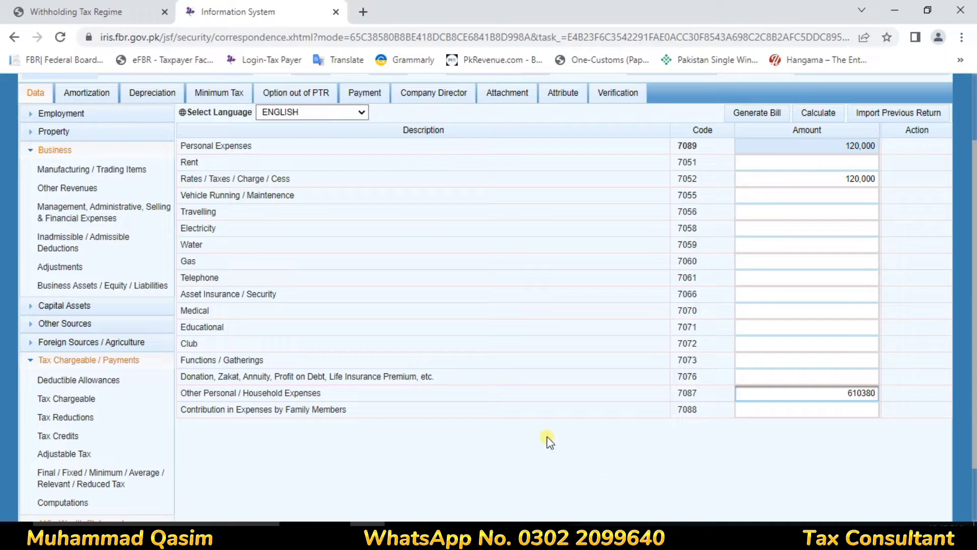
{"action": "left_click", "coordinate": [671, 505]}
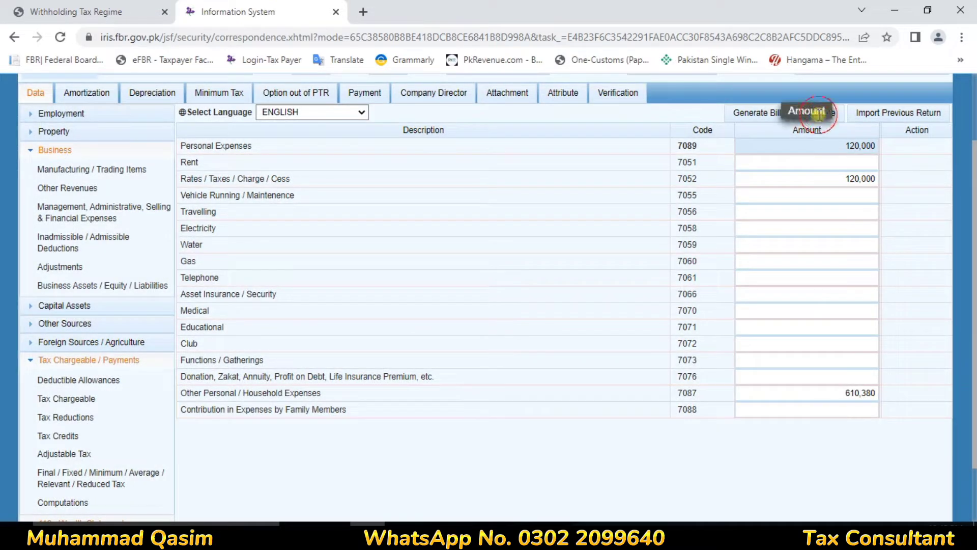
{"action": "left_click", "coordinate": [821, 116]}
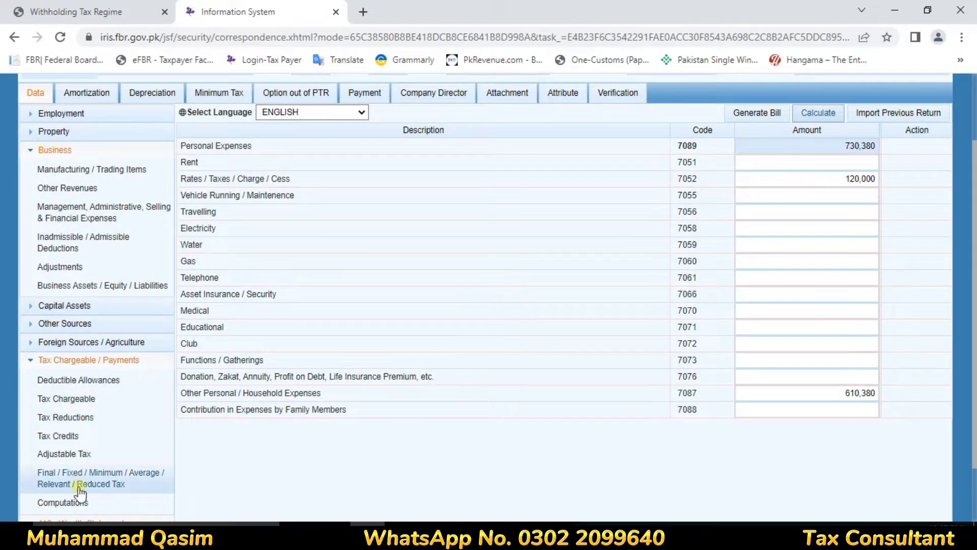
Recalculate the return once more and reopen the wealth statement's Reconciliation of Net Assets.
{"action": "scroll", "coordinate": [98, 434], "scroll_direction": "down", "scroll_amount": 1}
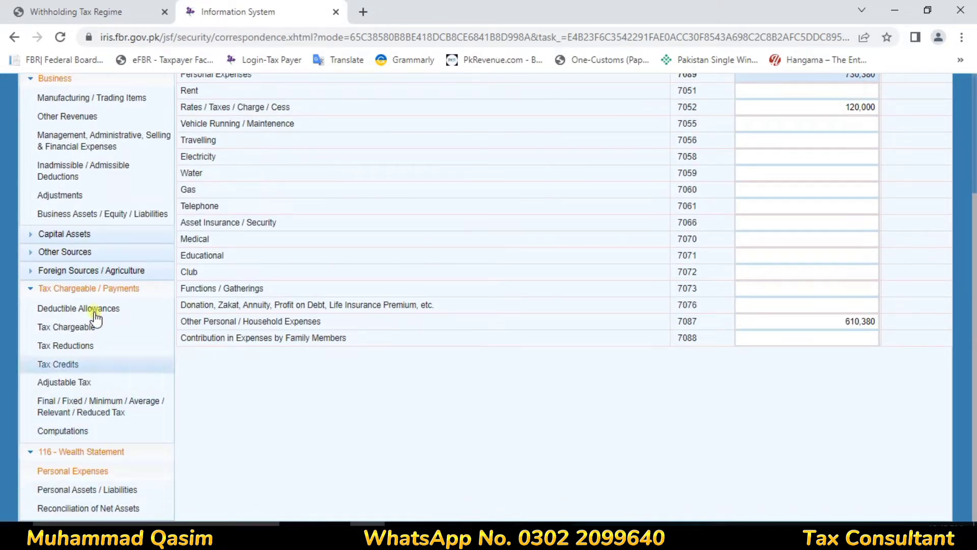
{"action": "left_click", "coordinate": [35, 288]}
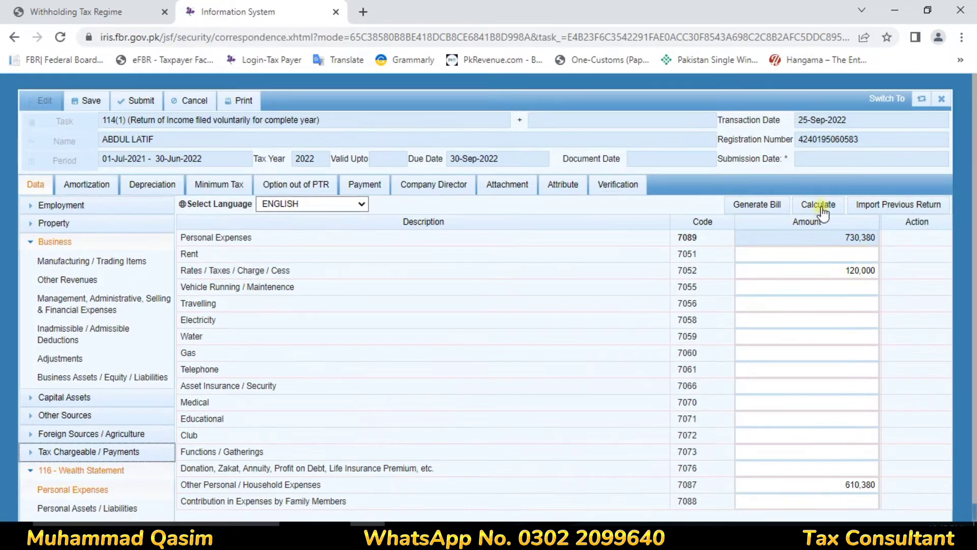
{"action": "left_click", "coordinate": [820, 205]}
{"action": "scroll", "coordinate": [6, 472], "scroll_direction": "down", "scroll_amount": 1}
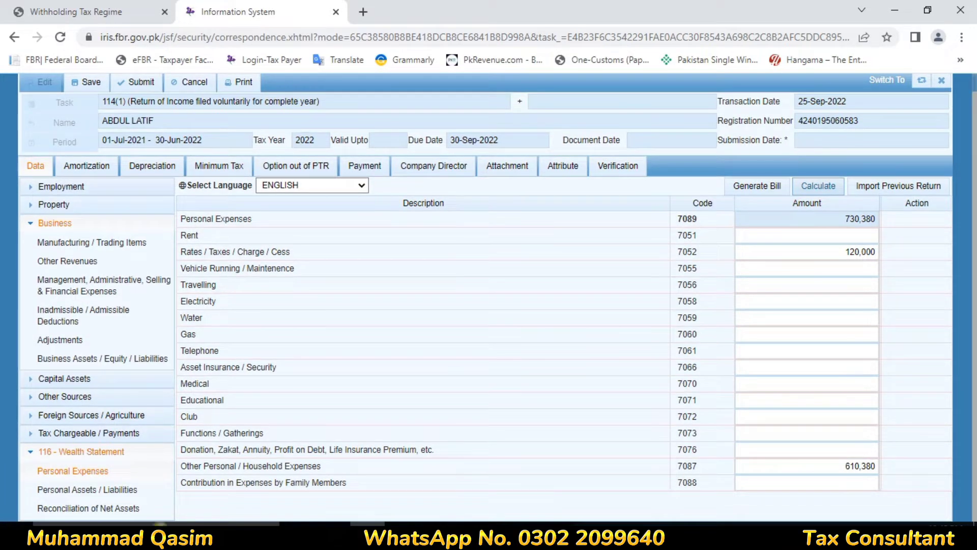
{"action": "left_click", "coordinate": [124, 507]}
{"action": "scroll", "coordinate": [938, 229], "scroll_direction": "down", "scroll_amount": 1}
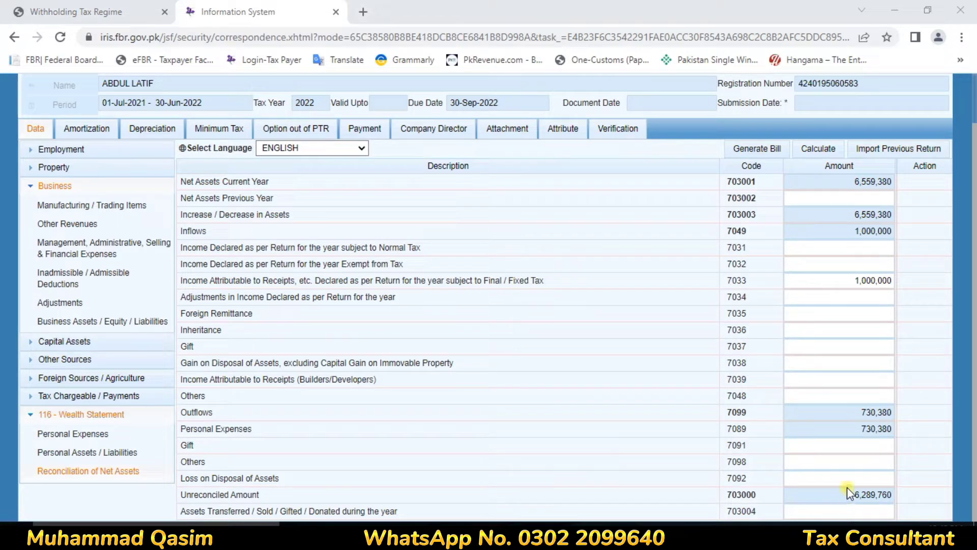
Copy the Unreconciled Amount of 6,289,760 into Net Assets Previous Year and recalculate the reconciliation.
{"action": "left_click_drag", "start_coordinate": [847, 490], "coordinate": [868, 493]}
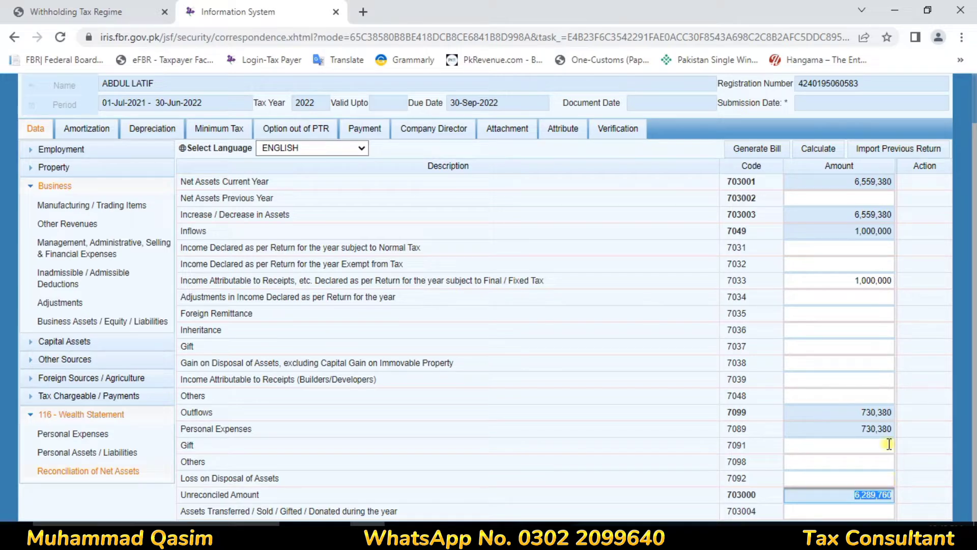
{"action": "left_click", "coordinate": [841, 200]}
{"action": "type", "text": "6,289,760"}
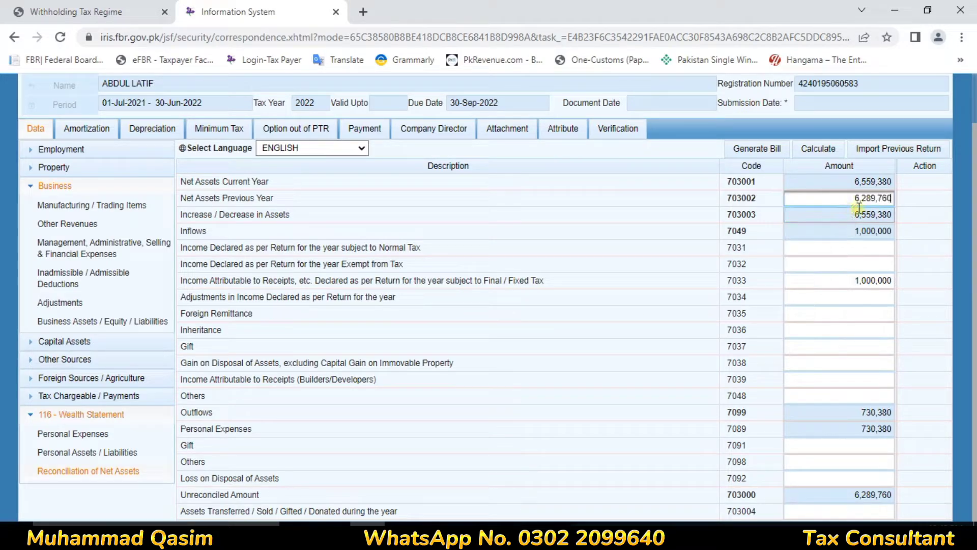
{"action": "left_click", "coordinate": [816, 153]}
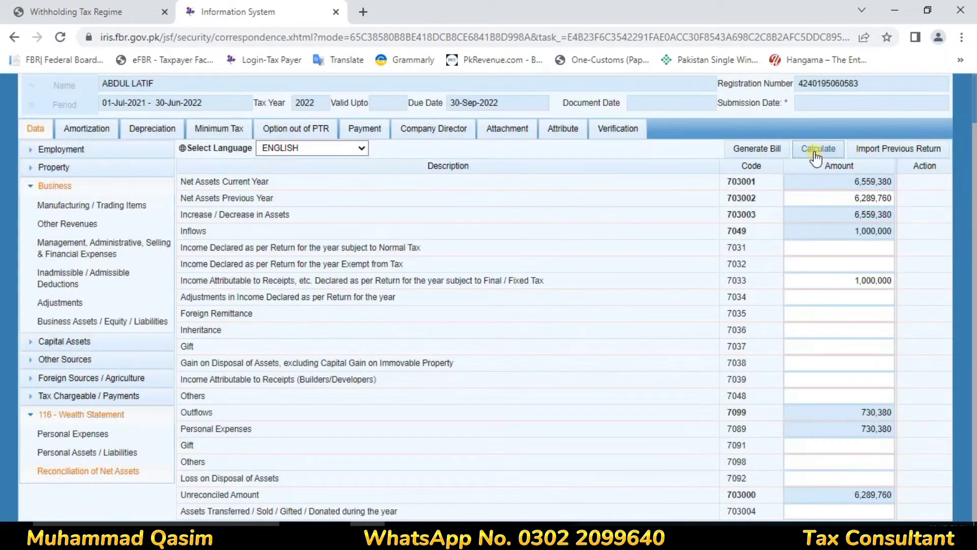
{"action": "left_click", "coordinate": [817, 150]}
{"action": "left_click", "coordinate": [817, 152]}
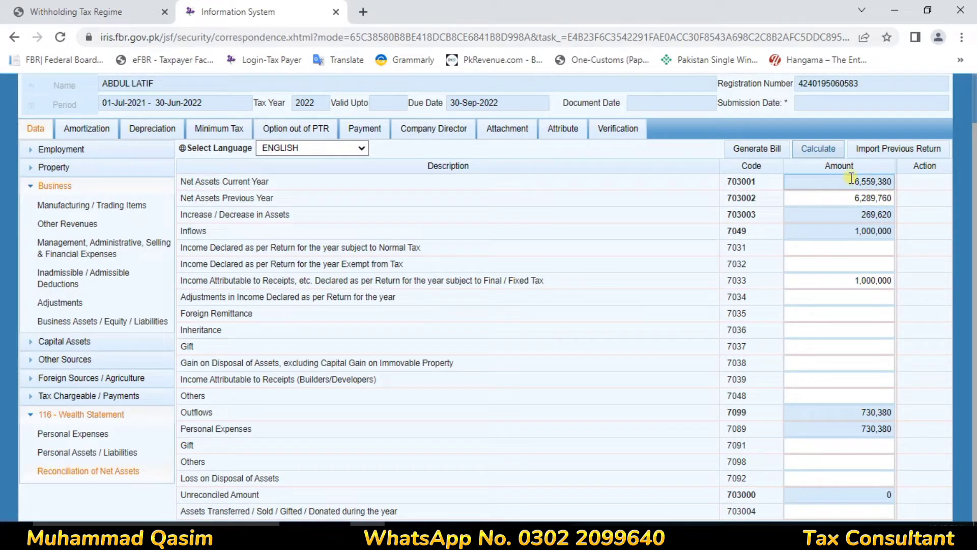
Compare the Net Assets Current Year and Net Assets Previous Year amounts in the reconciliation.
{"action": "left_click_drag", "start_coordinate": [842, 182], "coordinate": [888, 181]}
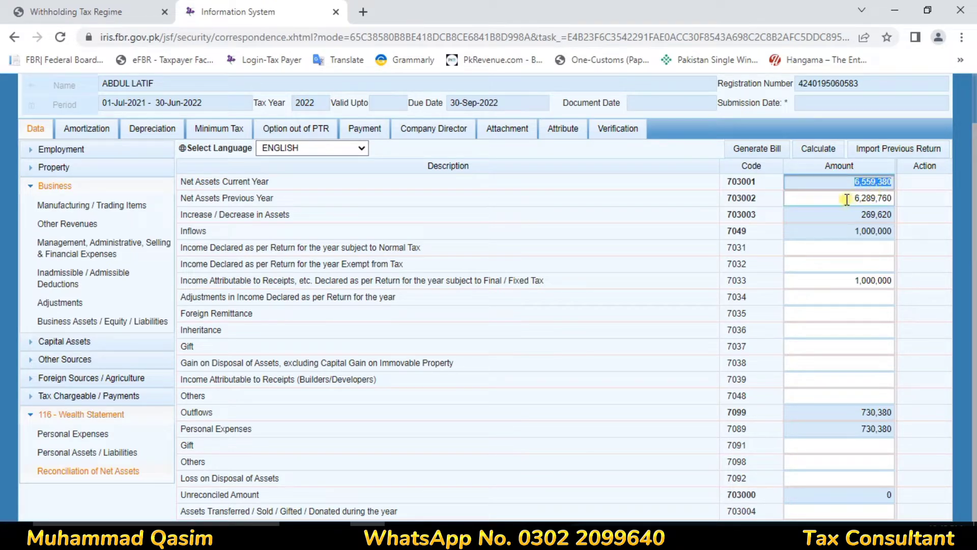
{"action": "left_click_drag", "start_coordinate": [840, 198], "coordinate": [885, 197]}
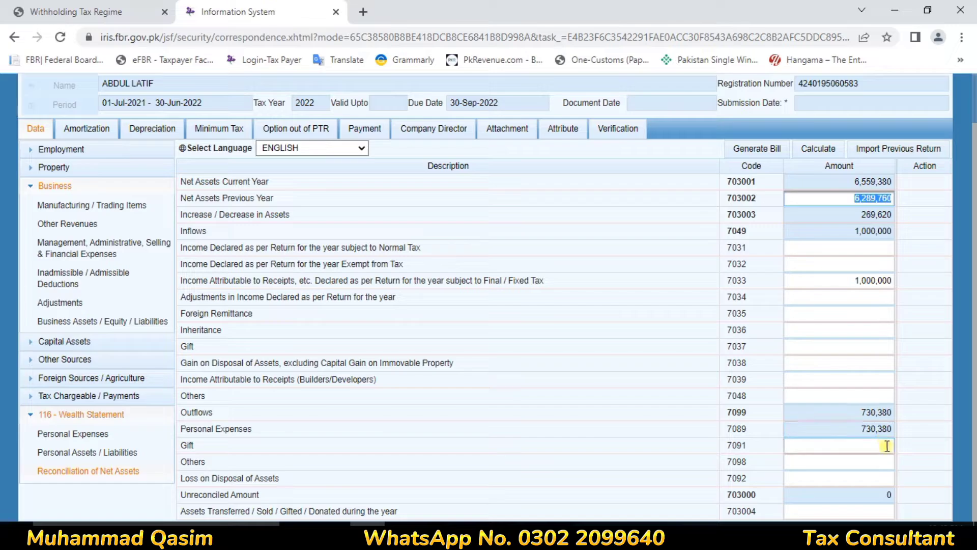
{"action": "left_click", "coordinate": [871, 205]}
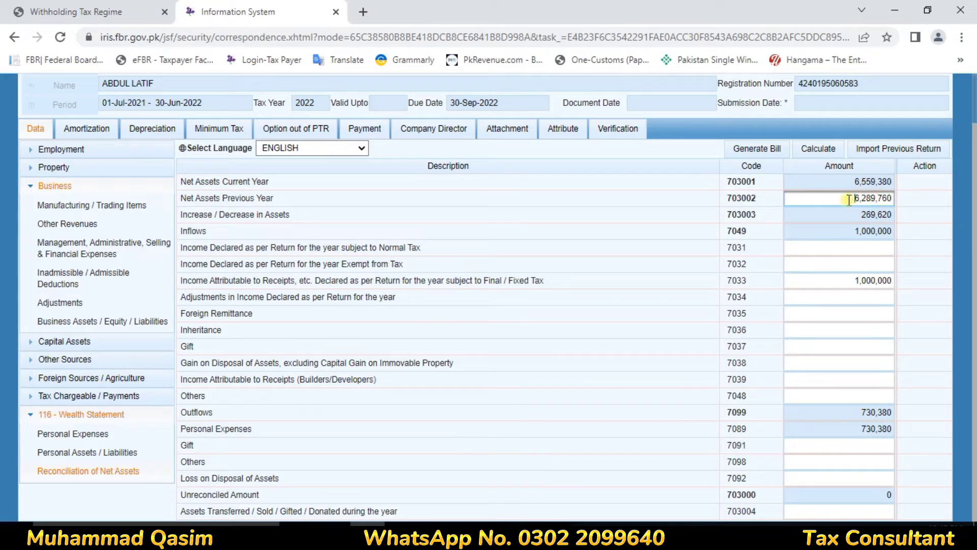
{"action": "left_click_drag", "start_coordinate": [794, 198], "coordinate": [975, 186]}
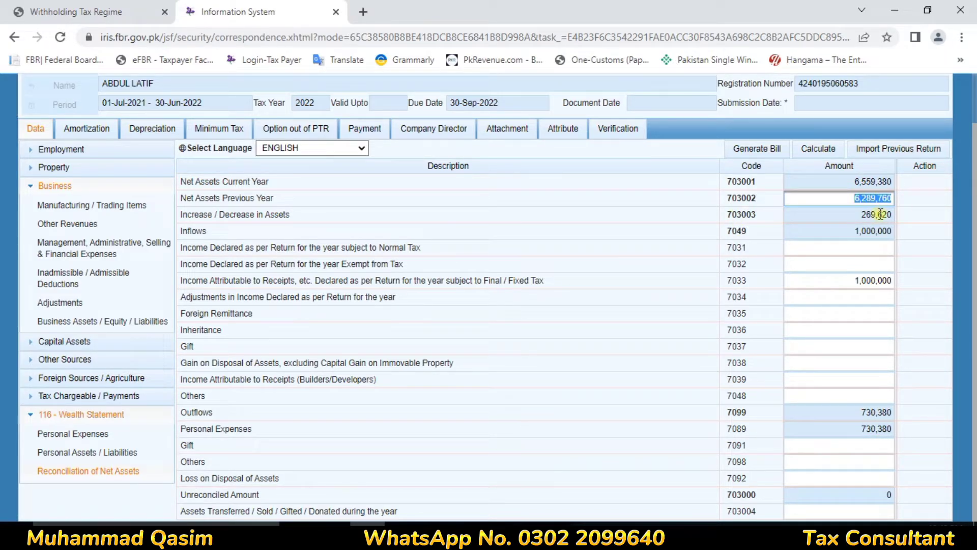
Check the current and previous year net assets, the income subject to Final / Fixed Tax and the Outflows in the reconciliation.
{"action": "key", "text": "Home"}
{"action": "key", "text": "shift+End"}
{"action": "left_click_drag", "start_coordinate": [851, 182], "coordinate": [888, 181]}
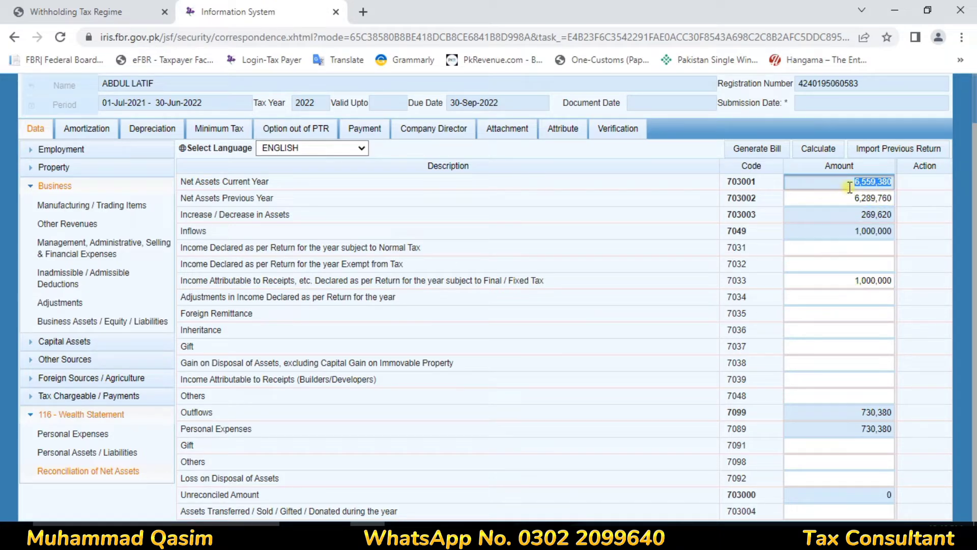
{"action": "left_click_drag", "start_coordinate": [849, 282], "coordinate": [896, 278]}
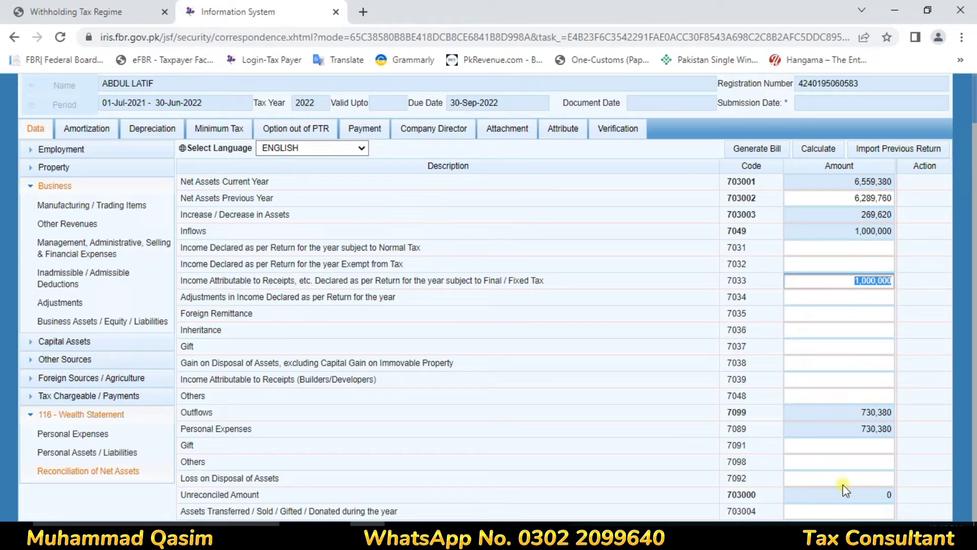
{"action": "left_click_drag", "start_coordinate": [849, 413], "coordinate": [902, 412]}
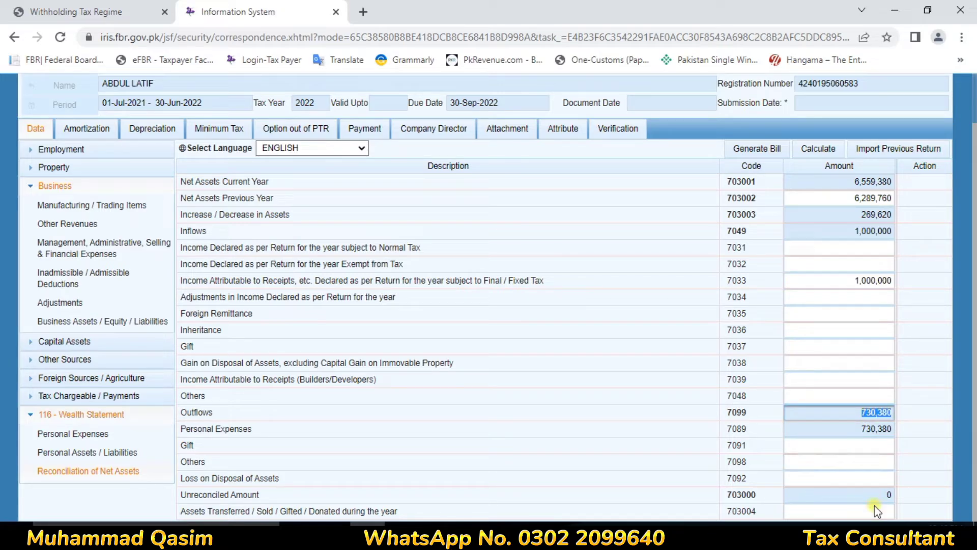
Review the wealth statement's Personal Assets / Liabilities through to the asset totals and return to Reconciliation of Net Assets.
{"action": "left_click", "coordinate": [58, 453]}
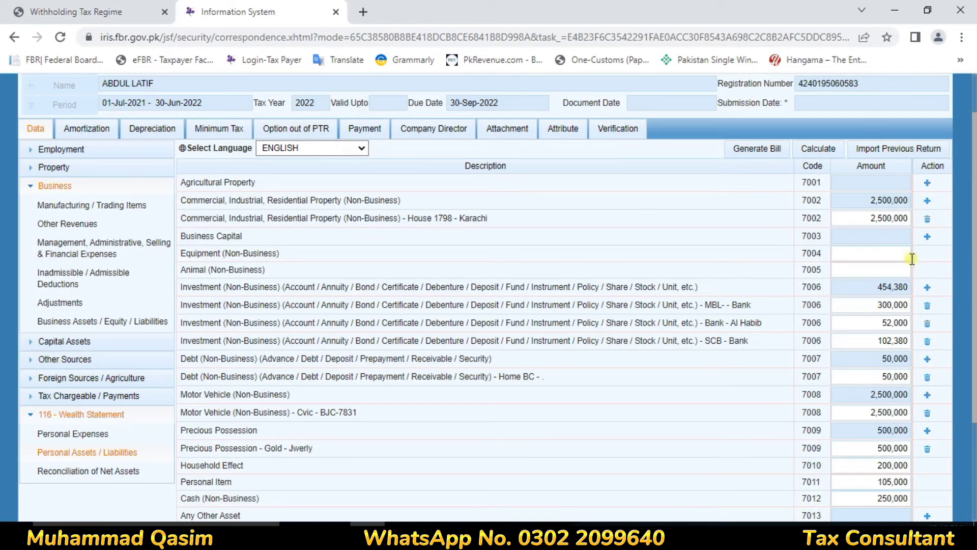
{"action": "scroll", "coordinate": [870, 413], "scroll_direction": "down", "scroll_amount": 3}
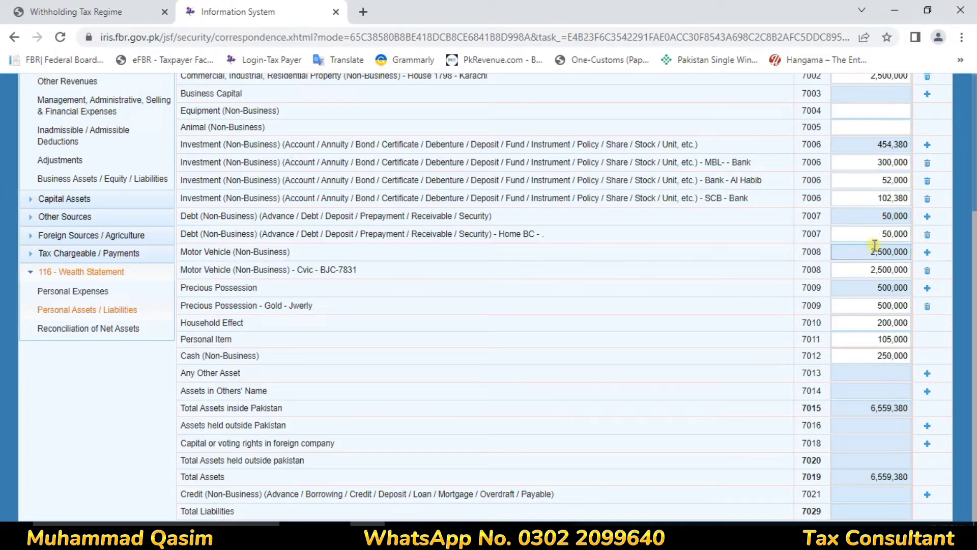
{"action": "scroll", "coordinate": [812, 291], "scroll_direction": "up", "scroll_amount": 4}
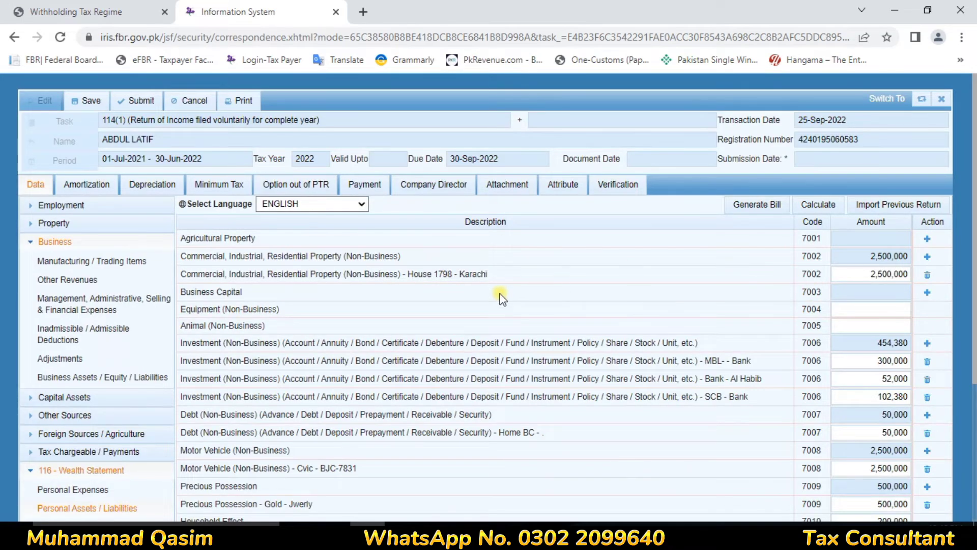
{"action": "scroll", "coordinate": [501, 298], "scroll_direction": "down", "scroll_amount": 3}
{"action": "left_click", "coordinate": [81, 382]}
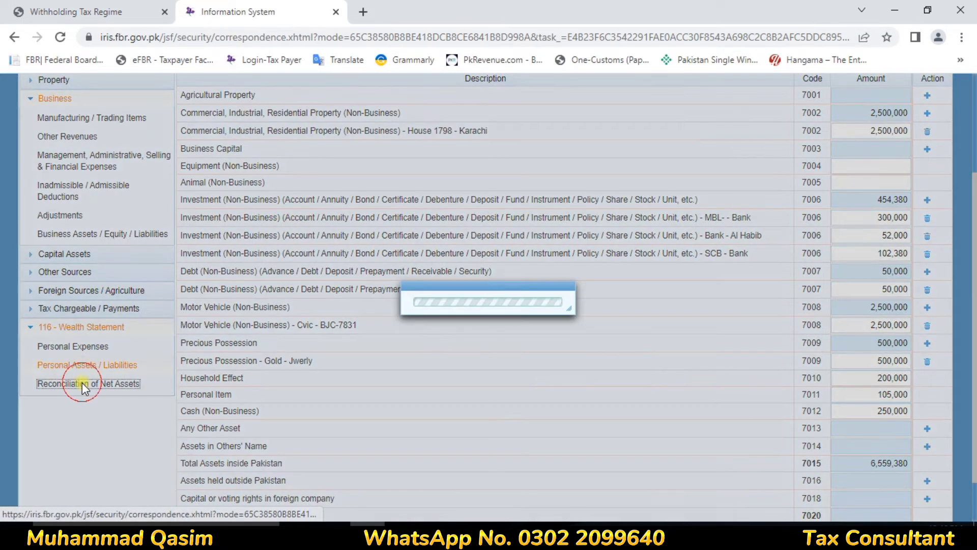
{"action": "scroll", "coordinate": [585, 219], "scroll_direction": "up", "scroll_amount": 1}
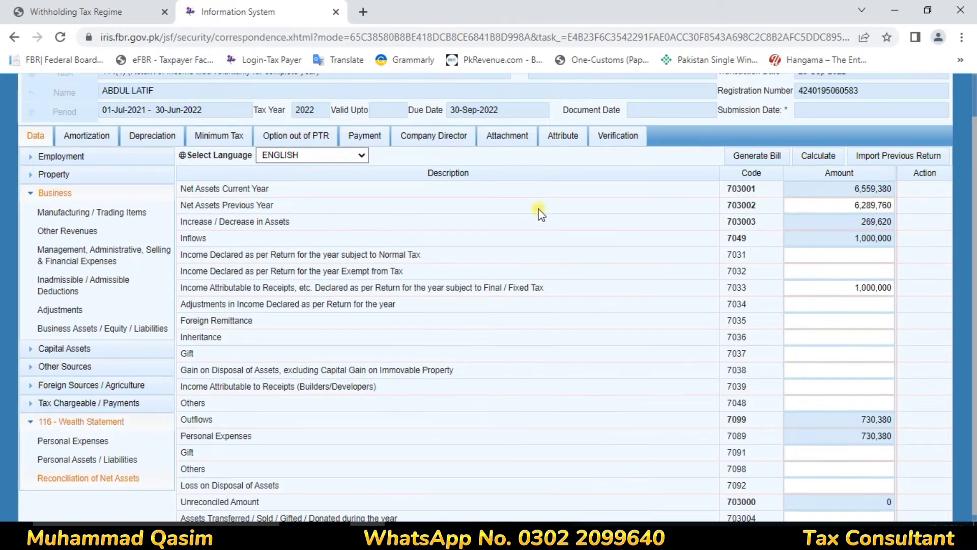